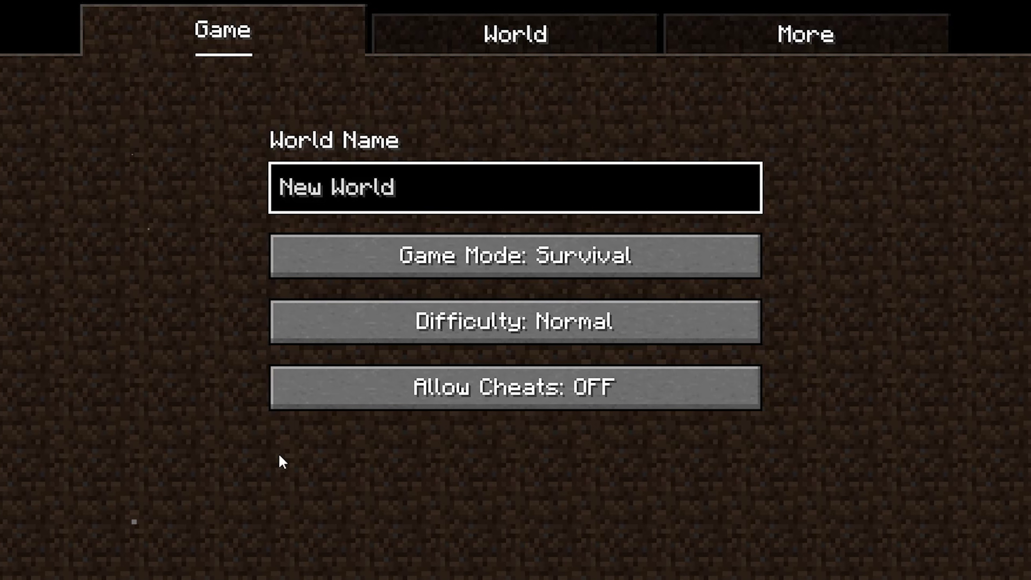
# Switch the new world to Creative, allow cheats, and open the World generation settings
pyautogui.click(521, 250)
pyautogui.click(521, 249)
pyautogui.click(515, 33)
pyautogui.click(260, 179)
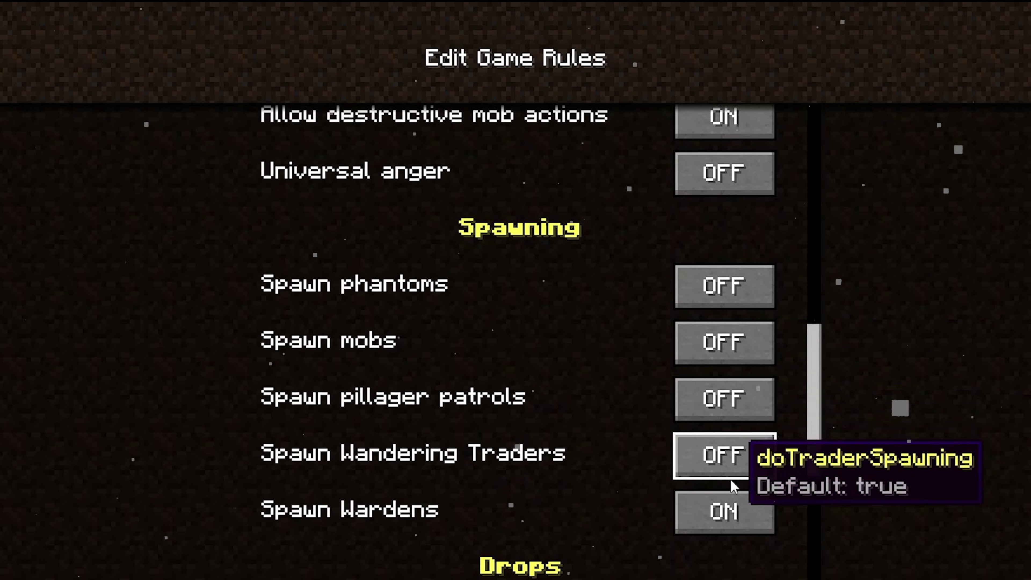
# Turn off the Update fire game rule and run /time set 10
pyautogui.scroll(-10, 704, 343)
pyautogui.click(720, 392)
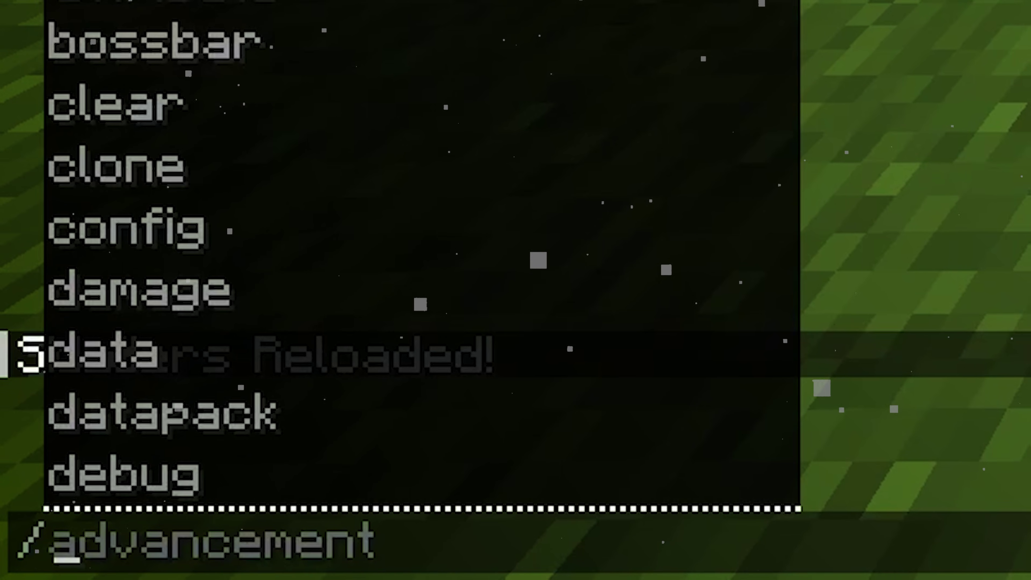
pyautogui.write('time se')
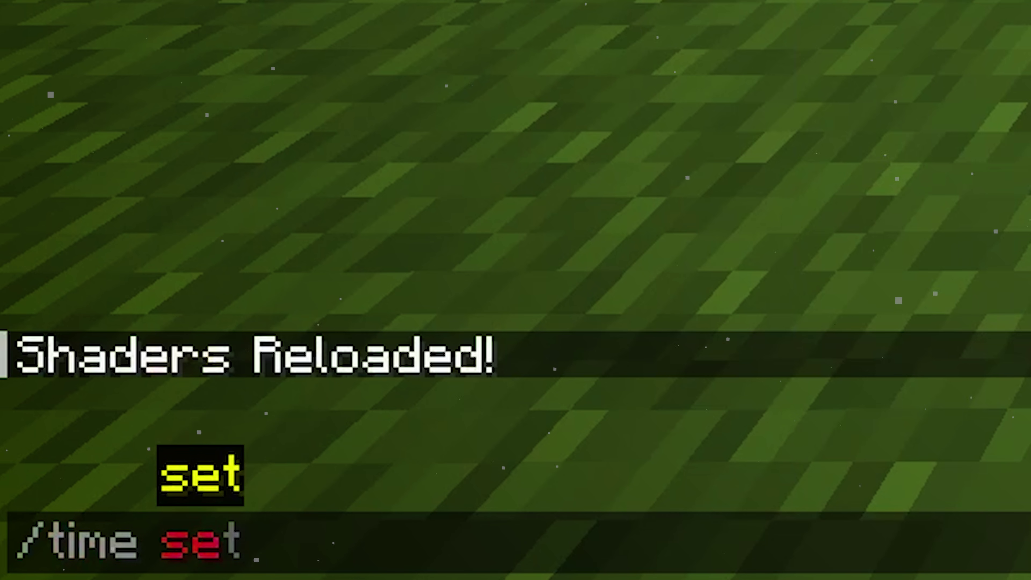
pyautogui.write('t 10')
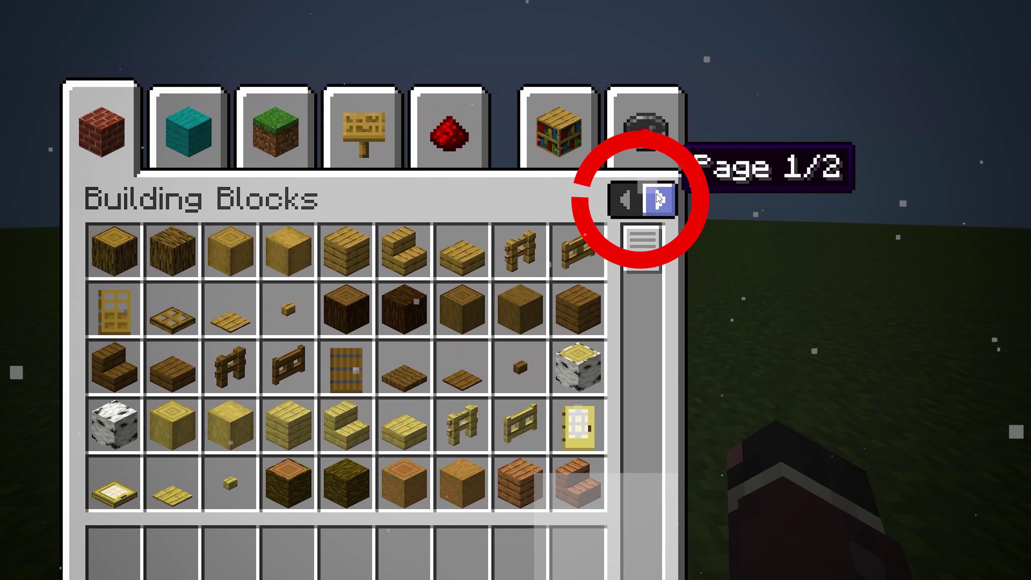
# Put the Npc Wand from creative page 2 into the hotbar and spawn an NPC
pyautogui.click(658, 198)
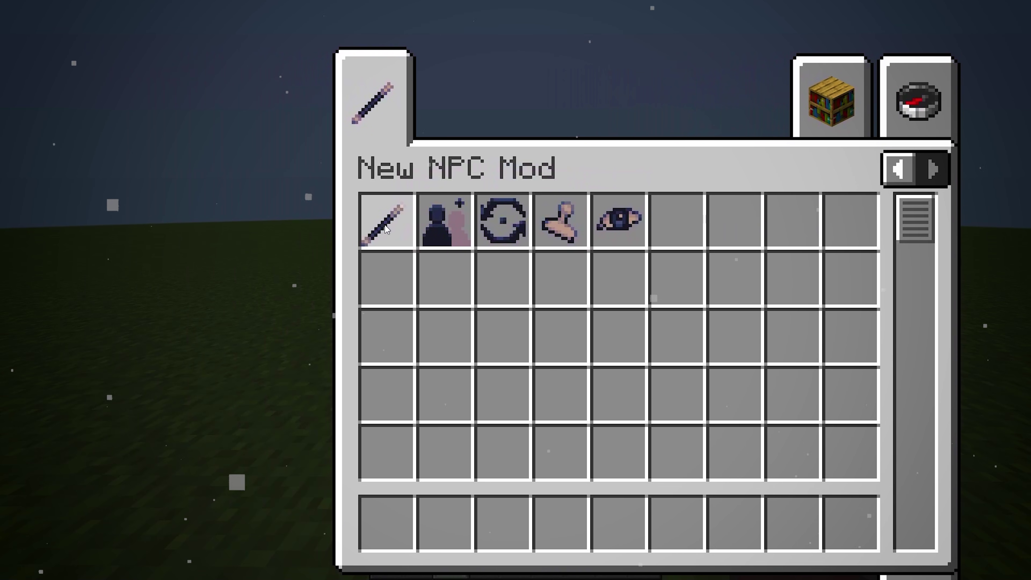
pyautogui.click(386, 229)
pyautogui.click(386, 523)
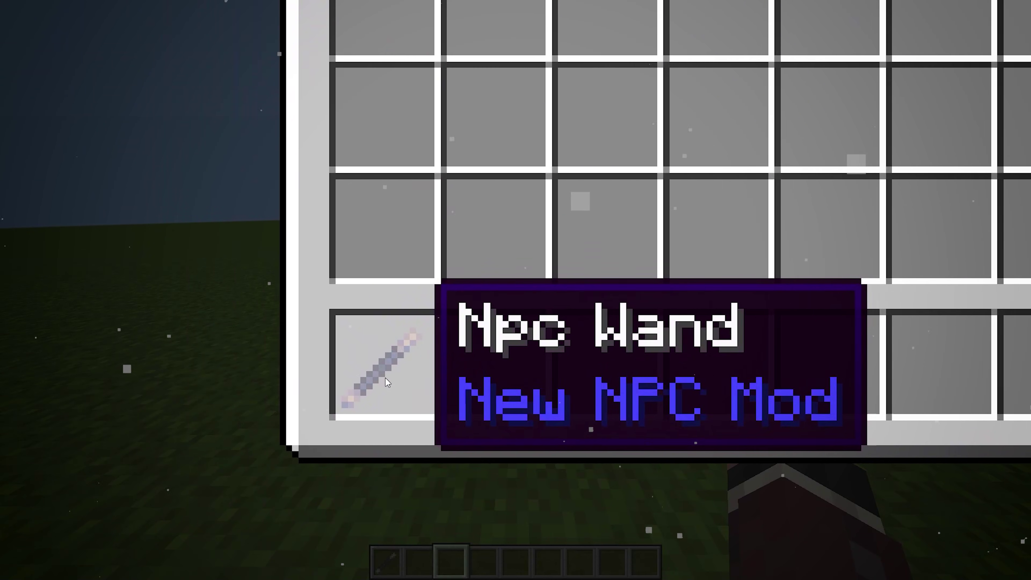
pyautogui.press('e')
pyautogui.rightClick(515, 287)
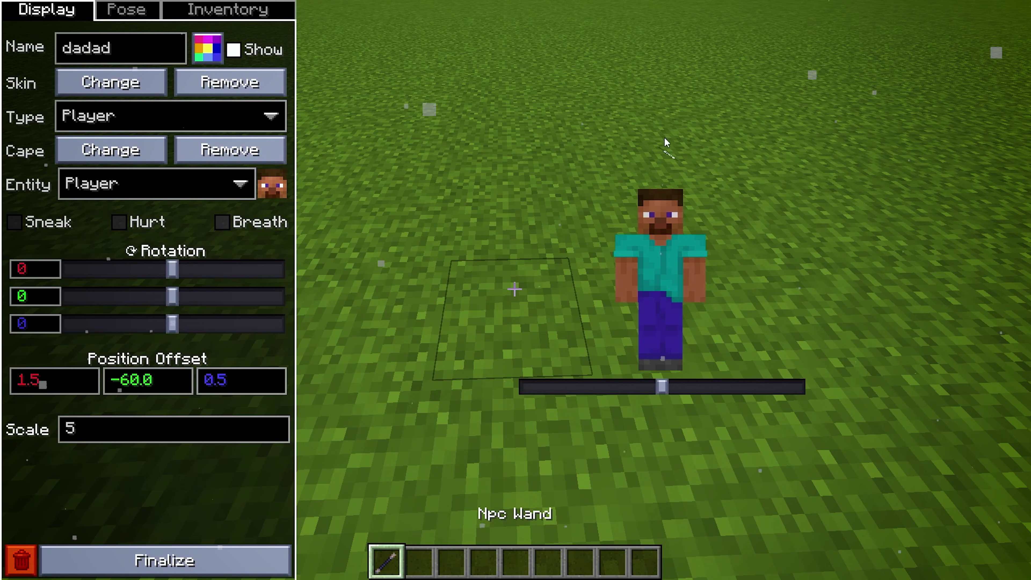
# Give the NPC the blue-goggled skin and the Slim Player model
pyautogui.click(142, 83)
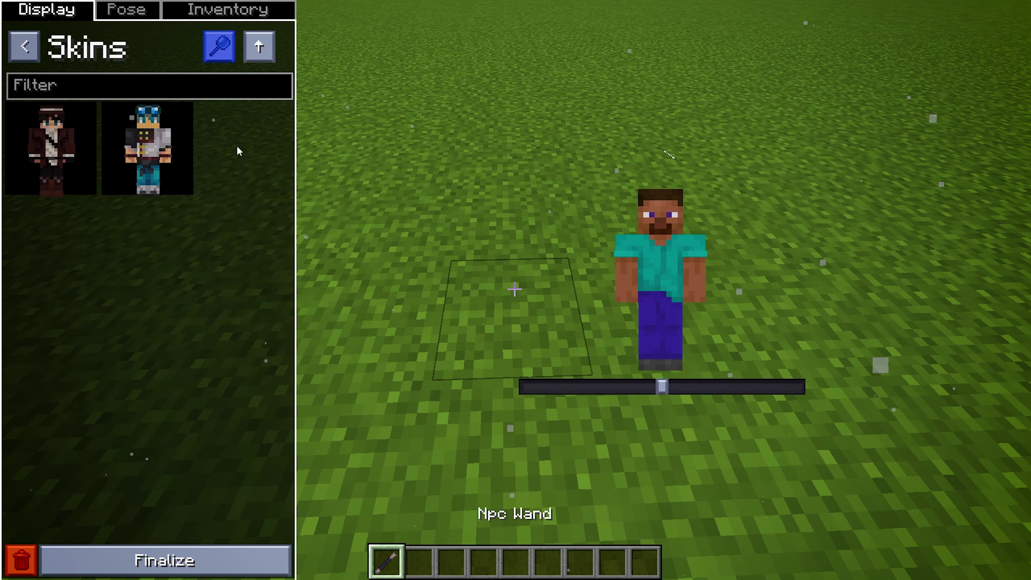
pyautogui.click(151, 148)
pyautogui.click(263, 118)
pyautogui.click(201, 166)
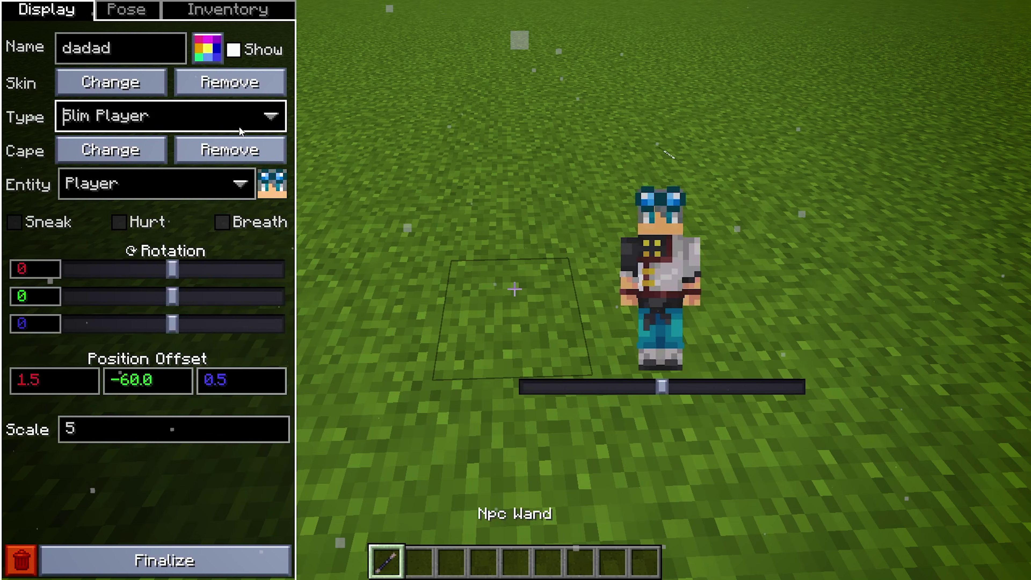
# Add a Minecraft cape, pose the cape, and finalize the NPC
pyautogui.click(102, 156)
pyautogui.click(175, 80)
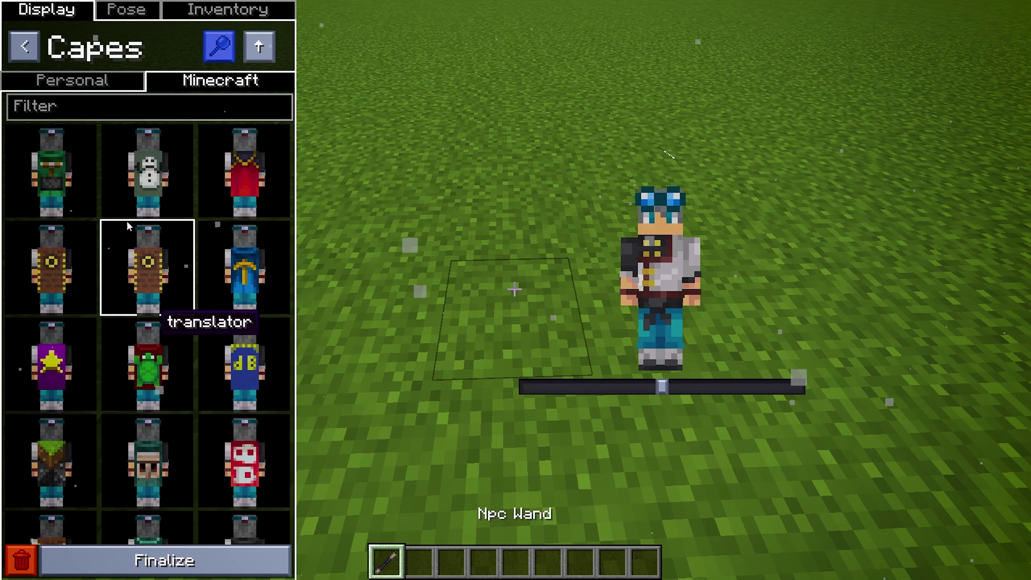
pyautogui.click(156, 304)
pyautogui.click(121, 11)
pyautogui.click(85, 47)
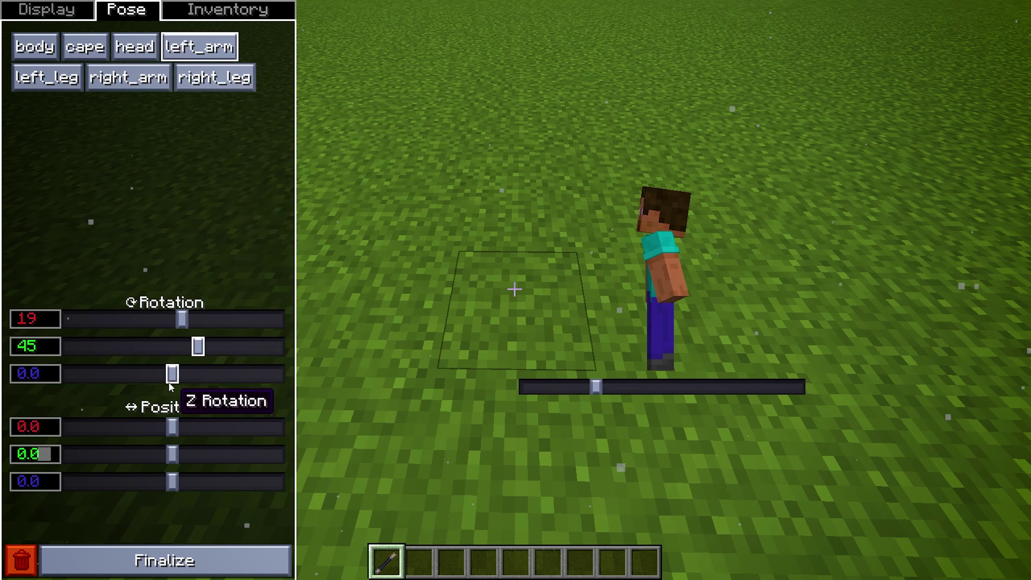
pyautogui.click(222, 12)
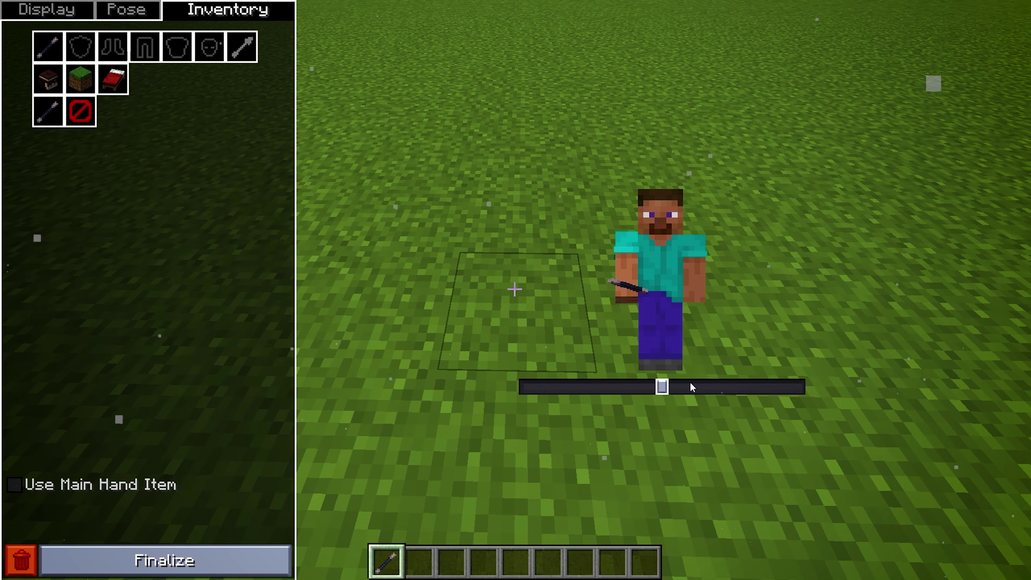
pyautogui.click(284, 560)
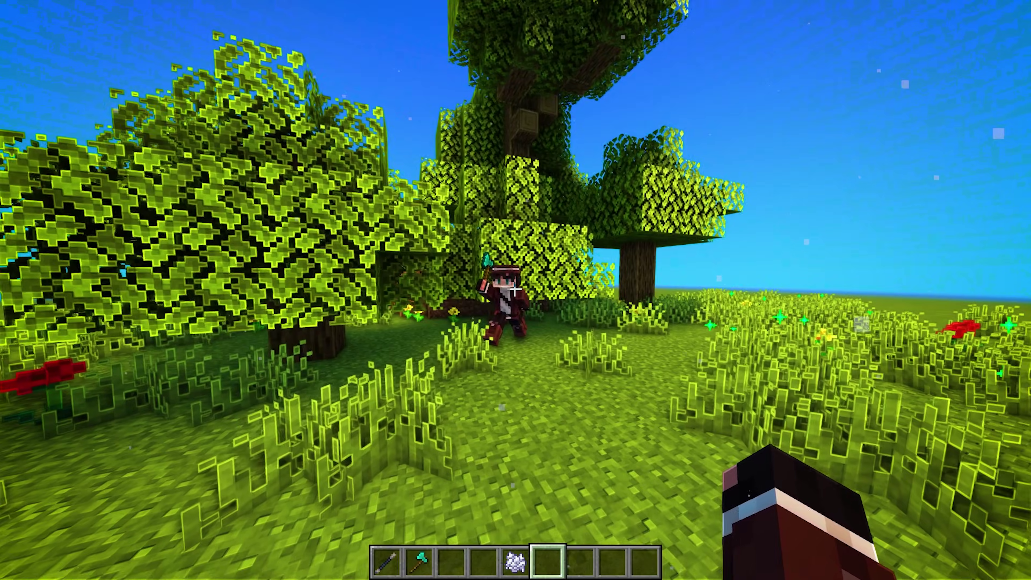
# Narrow the field of view to 30 in the game options
pyautogui.press('Escape')
pyautogui.click(459, 297)
pyautogui.moveTo(460, 92); pyautogui.dragTo(271, 92)
pyautogui.press('Escape')
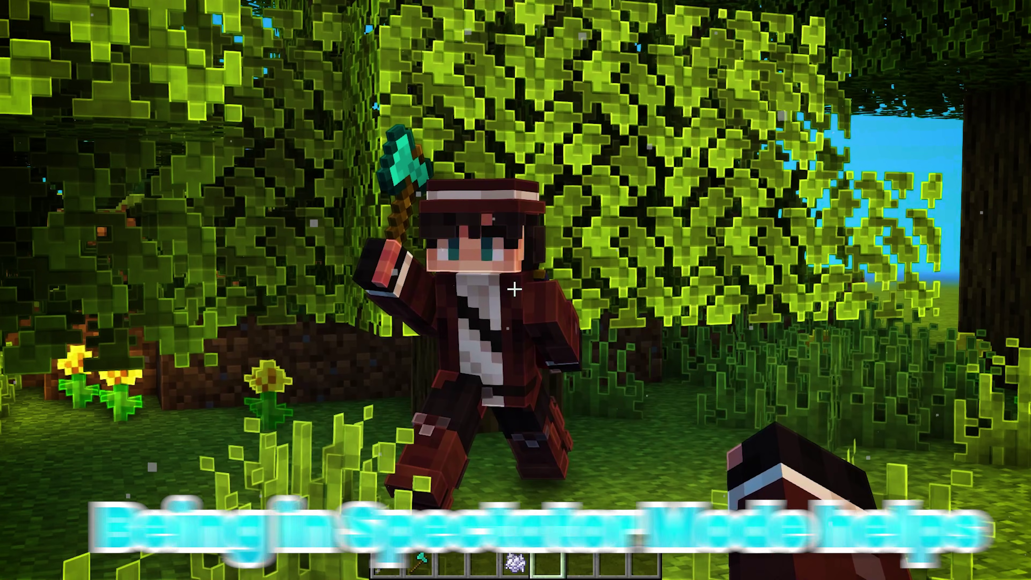
# Switch to Spectator Mode, hide the HUD, and take a highest-resolution screenshot
pyautogui.hotkey('F3', 'n')
pyautogui.press('F1')
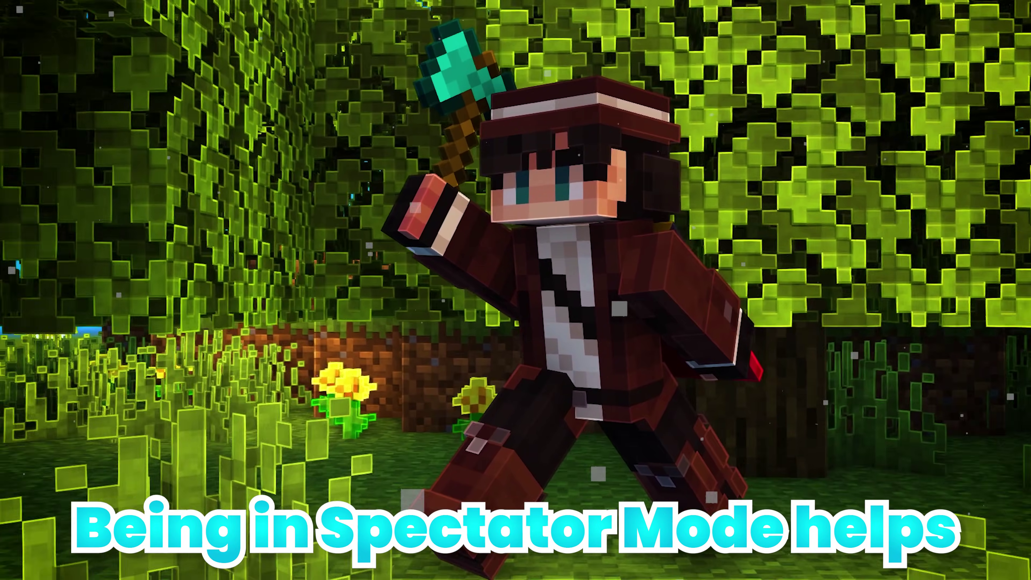
pyautogui.press('F2')
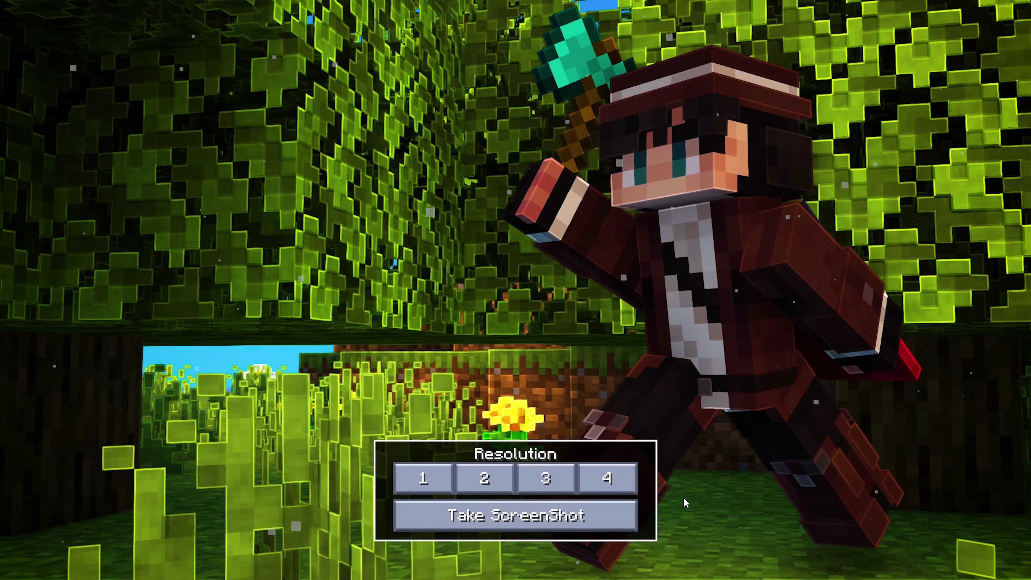
pyautogui.click(617, 483)
pyautogui.click(605, 508)
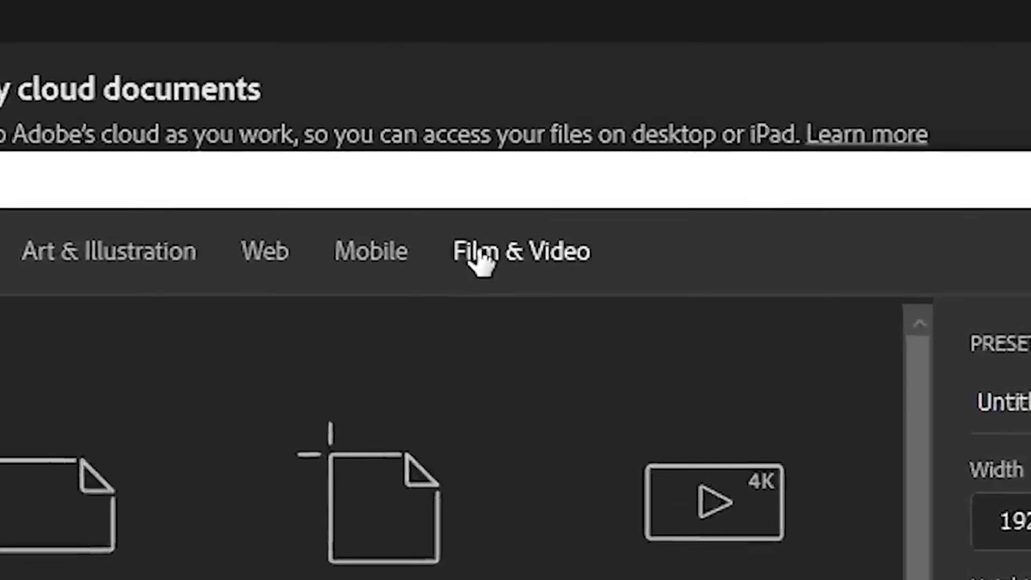
# Create a 1920×1080 HDTV 1080p document from the Film & Video presets and hide its guides
pyautogui.click(600, 134)
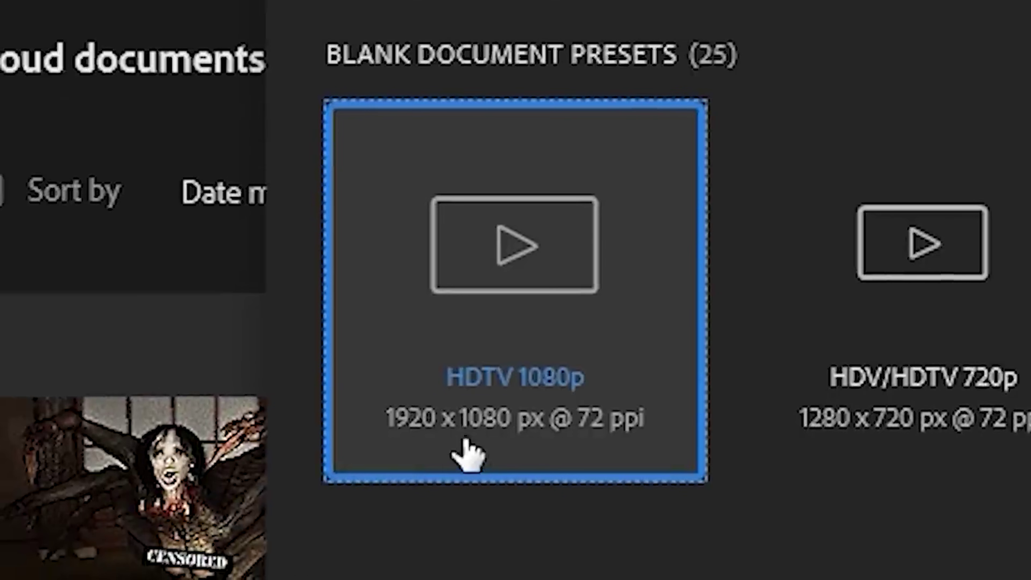
pyautogui.doubleClick(573, 439)
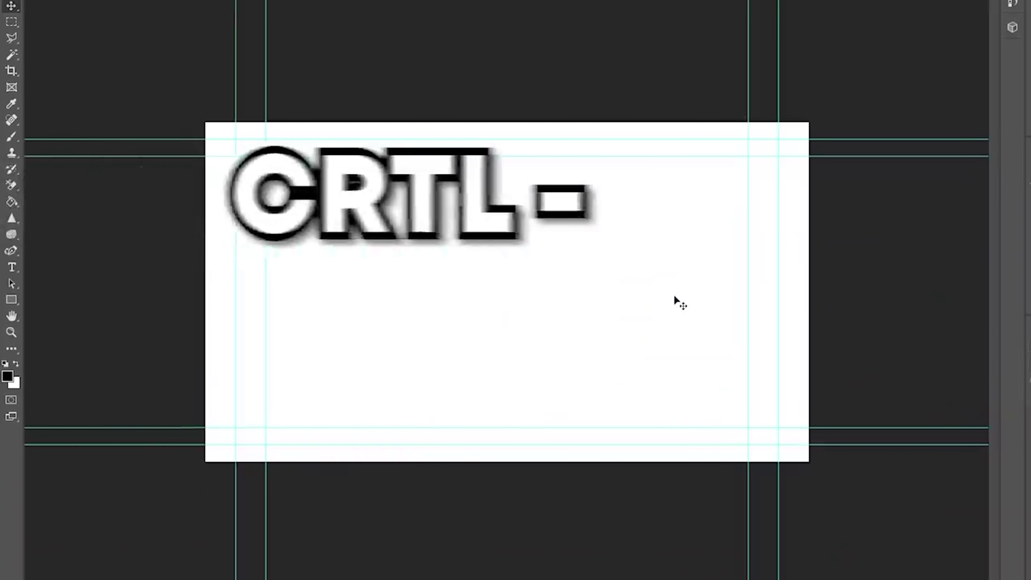
pyautogui.hotkey('ctrl', '-')
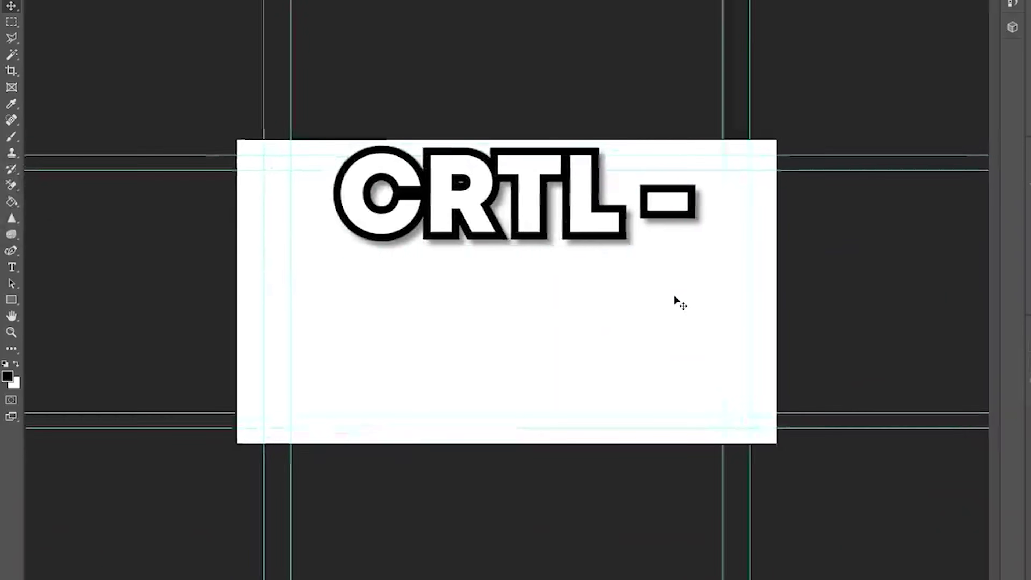
pyautogui.hotkey('ctrl', '+')
pyautogui.hotkey('ctrl', '-')
pyautogui.hotkey('ctrl', '+')
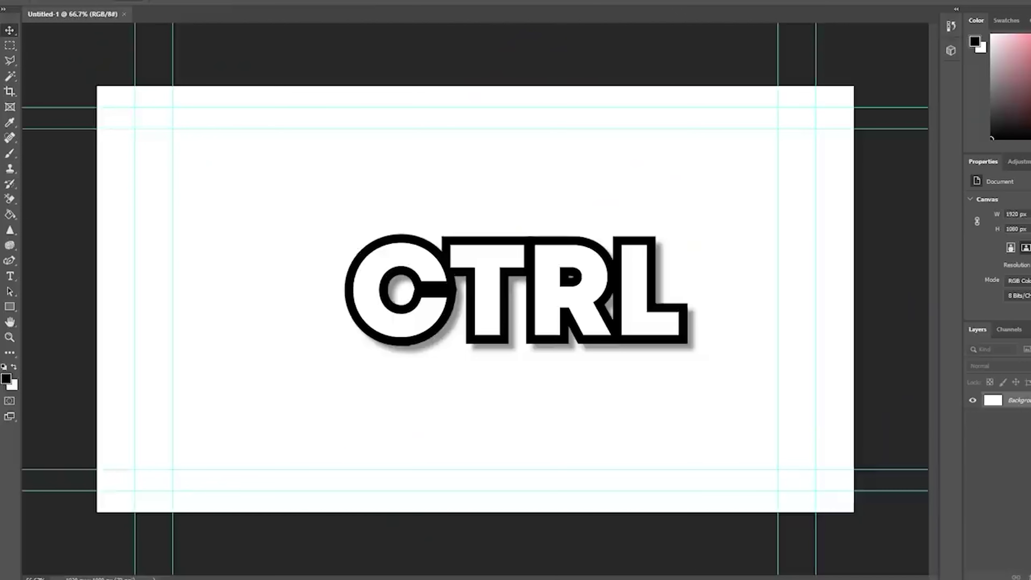
pyautogui.hotkey('ctrl', 'h')
pyautogui.hotkey('ctrl', 'h')
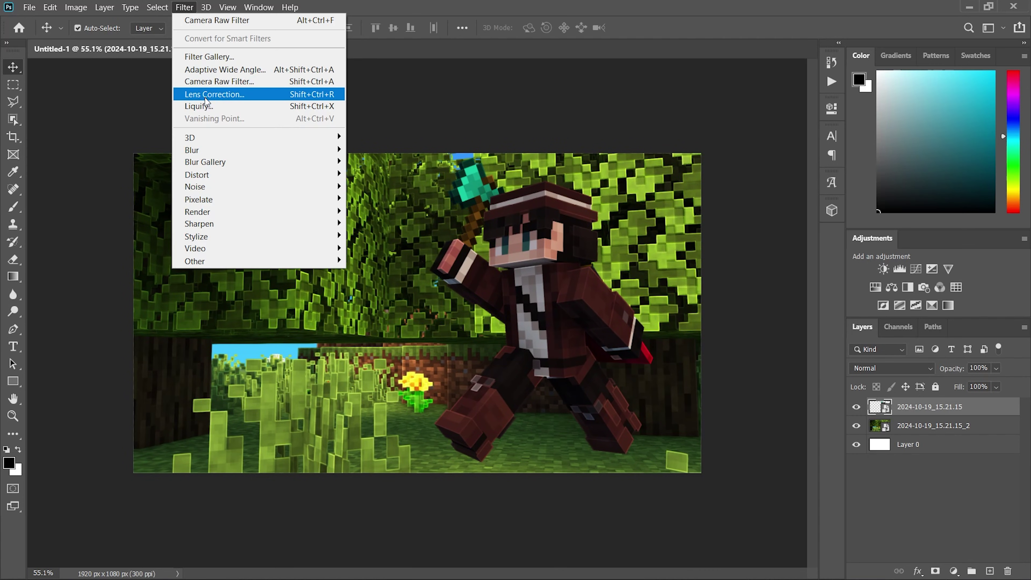
# In Camera Raw, set the character's Exposure to +0.65, raise Highlights, and set Whites to +29
pyautogui.click(201, 81)
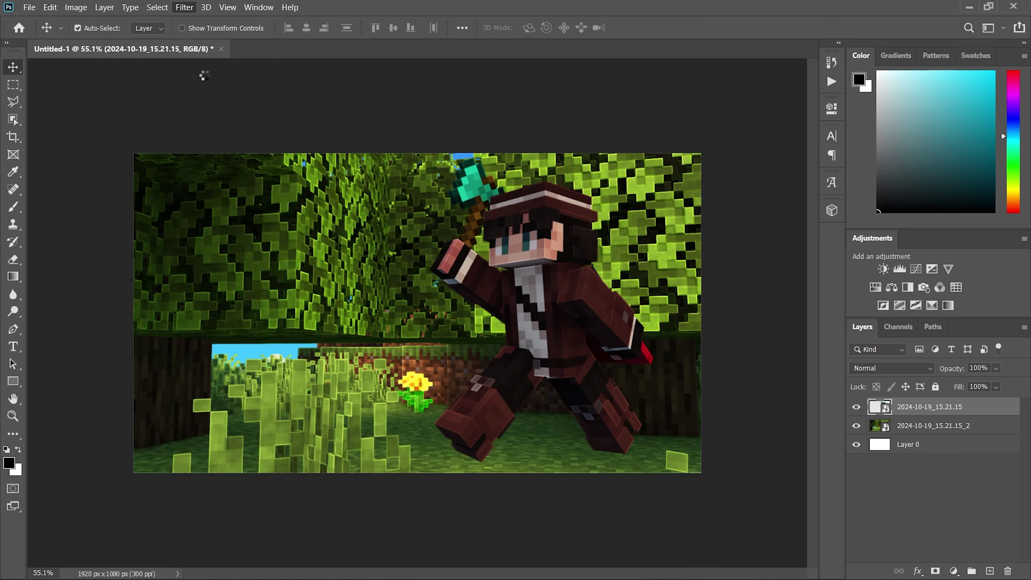
pyautogui.click(783, 194)
pyautogui.moveTo(832, 225); pyautogui.dragTo(842, 227)
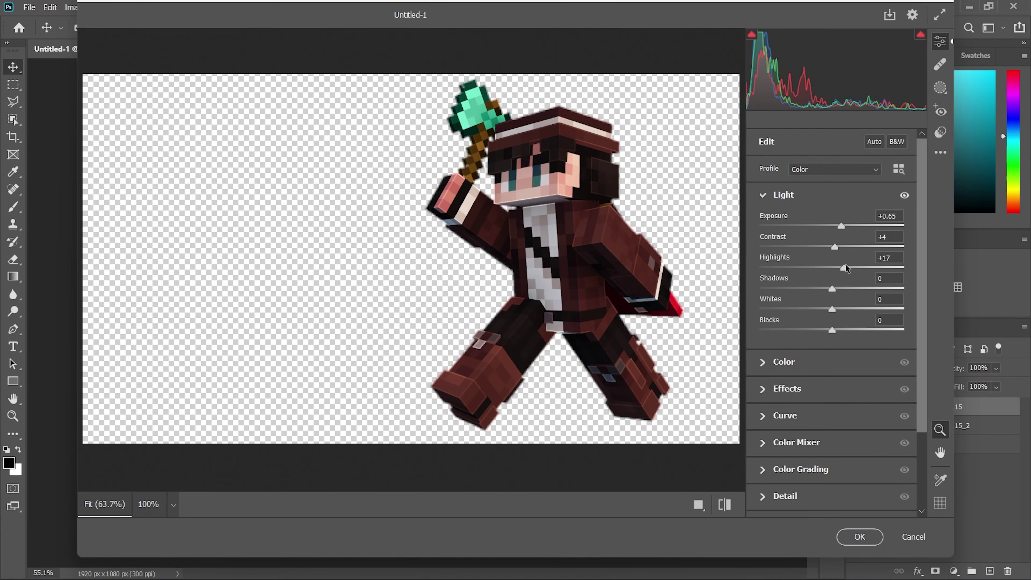
pyautogui.moveTo(842, 268); pyautogui.dragTo(864, 272)
pyautogui.moveTo(835, 309); pyautogui.dragTo(853, 309)
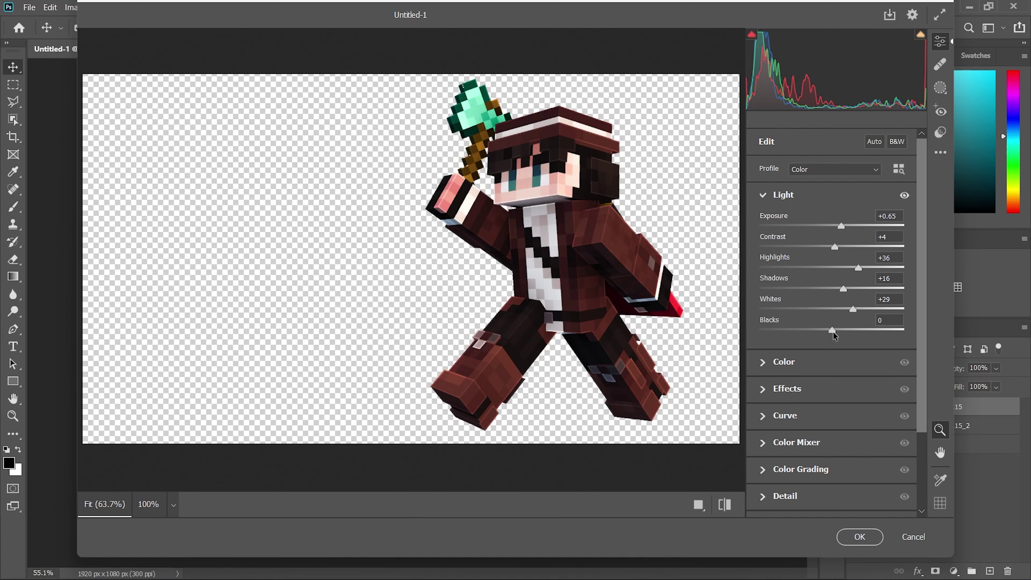
# Shift Reds +11 and Oranges -7, add Sharpening 17, and apply the Camera Raw grade
pyautogui.click(763, 361)
pyautogui.click(764, 385)
pyautogui.click(764, 479)
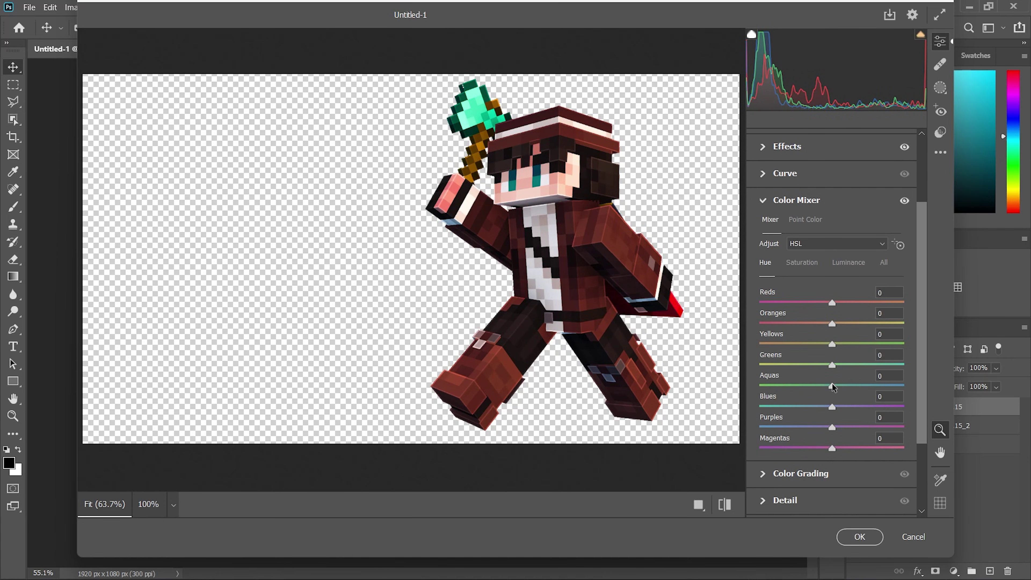
pyautogui.moveTo(831, 323); pyautogui.dragTo(839, 302)
pyautogui.scroll(-3, 761, 431)
pyautogui.click(767, 396)
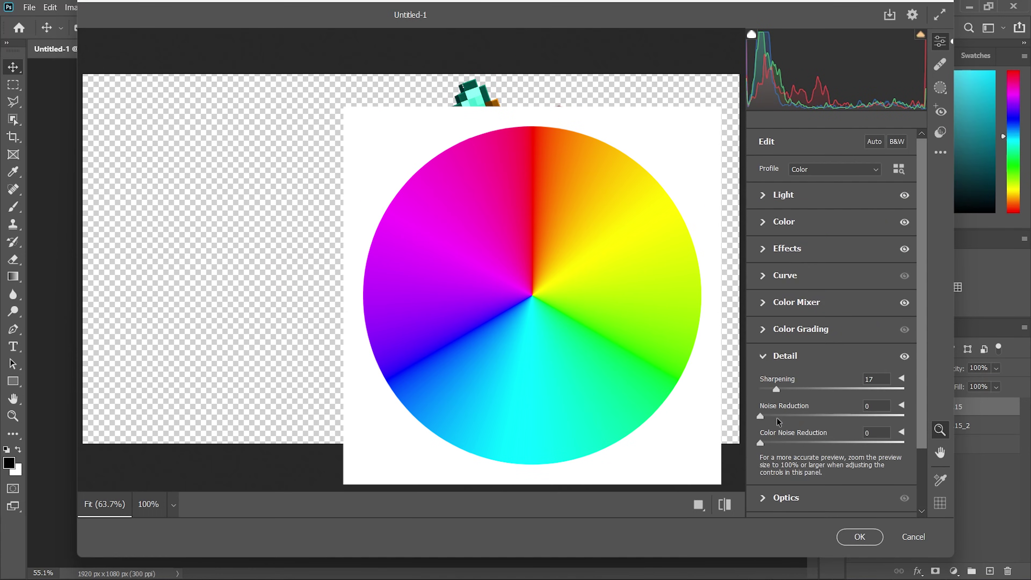
pyautogui.click(859, 537)
pyautogui.click(954, 571)
# Add an Exposure adjustment layer set to about +0.33
pyautogui.click(913, 415)
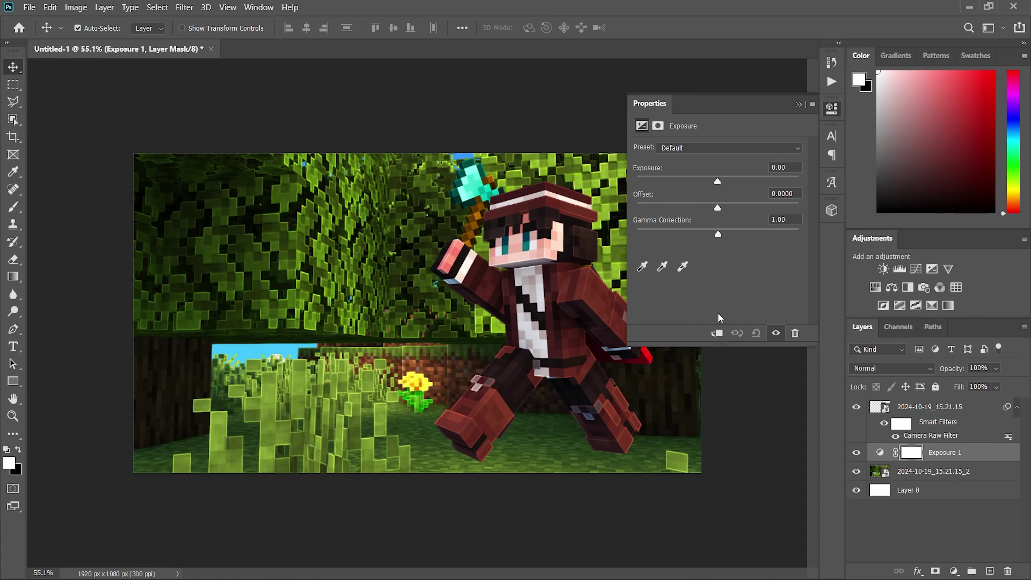
pyautogui.moveTo(717, 181)
pyautogui.mouseDown()
pyautogui.moveTo(732, 178)
pyautogui.moveTo(723, 180)
pyautogui.mouseUp()
pyautogui.click(798, 104)
# Enlarge the brush to about 1072 px and lower Layer 1's opacity to 73%
pyautogui.click(930, 406)
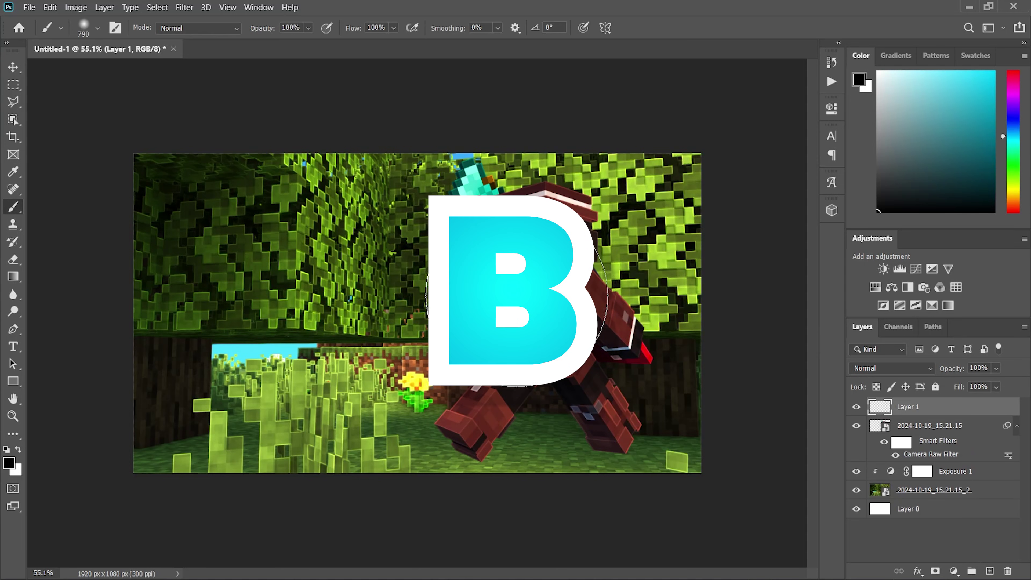
pyautogui.moveTo(436, 308)
pyautogui.mouseDown()
pyautogui.moveTo(451, 309)
pyautogui.moveTo(391, 316)
pyautogui.moveTo(446, 341)
pyautogui.moveTo(446, 357)
pyautogui.moveTo(444, 227)
pyautogui.mouseUp()
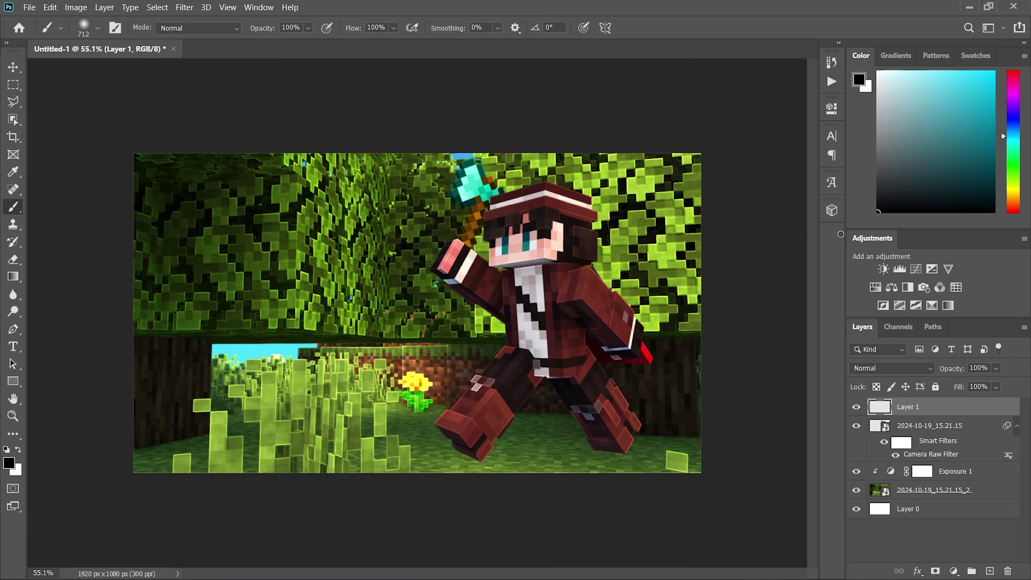
pyautogui.hotkey('ctrl', '-')
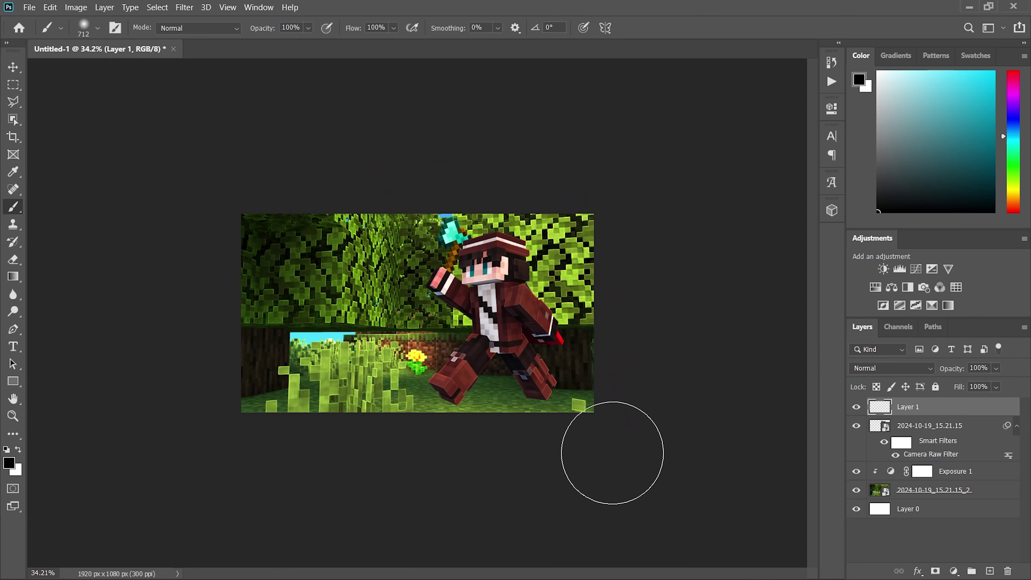
pyautogui.moveTo(502, 355); pyautogui.dragTo(561, 353)
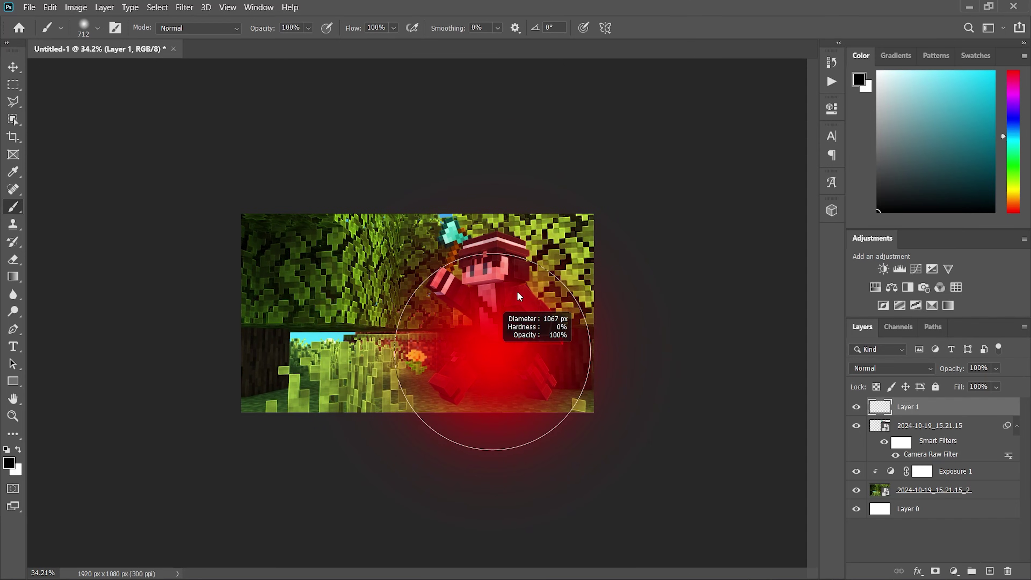
pyautogui.moveTo(520, 290); pyautogui.dragTo(520, 291)
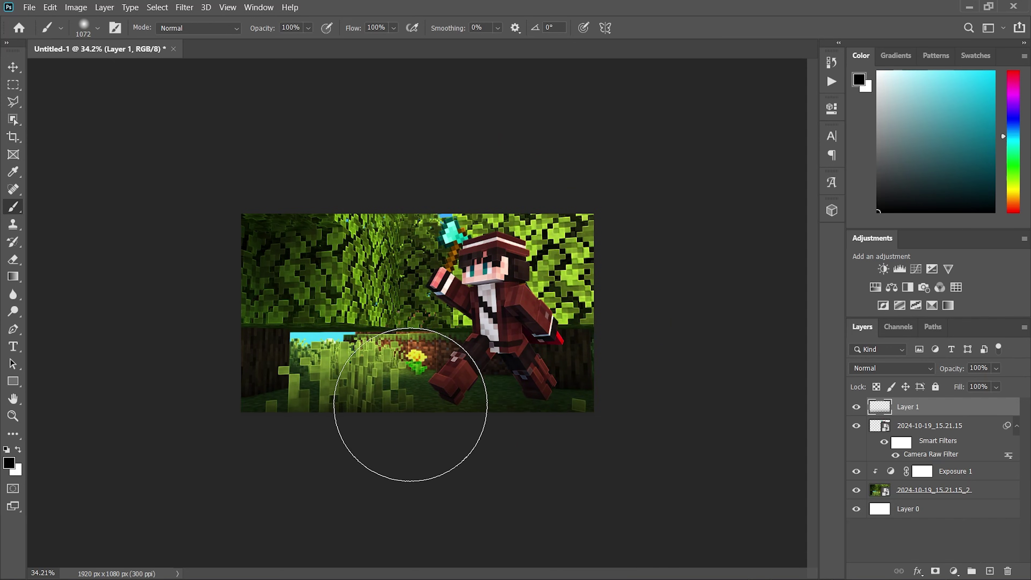
pyautogui.moveTo(987, 387); pyautogui.dragTo(965, 391)
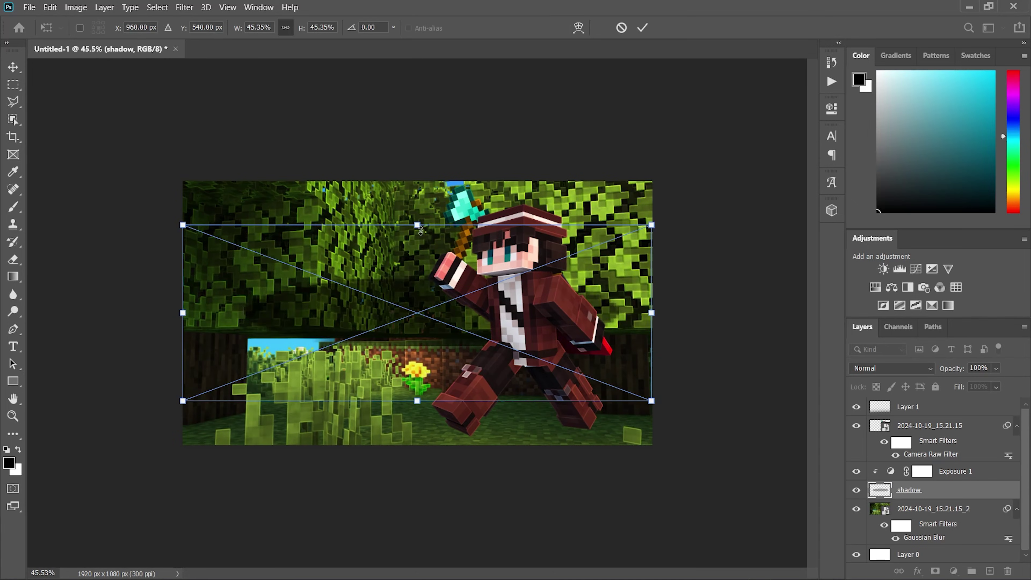
# Shrink the shadow under the character's feet, move it above Exposure 1, and set 47% opacity
pyautogui.moveTo(179, 224); pyautogui.dragTo(425, 373)
pyautogui.moveTo(534, 374); pyautogui.dragTo(517, 405)
pyautogui.press('Return')
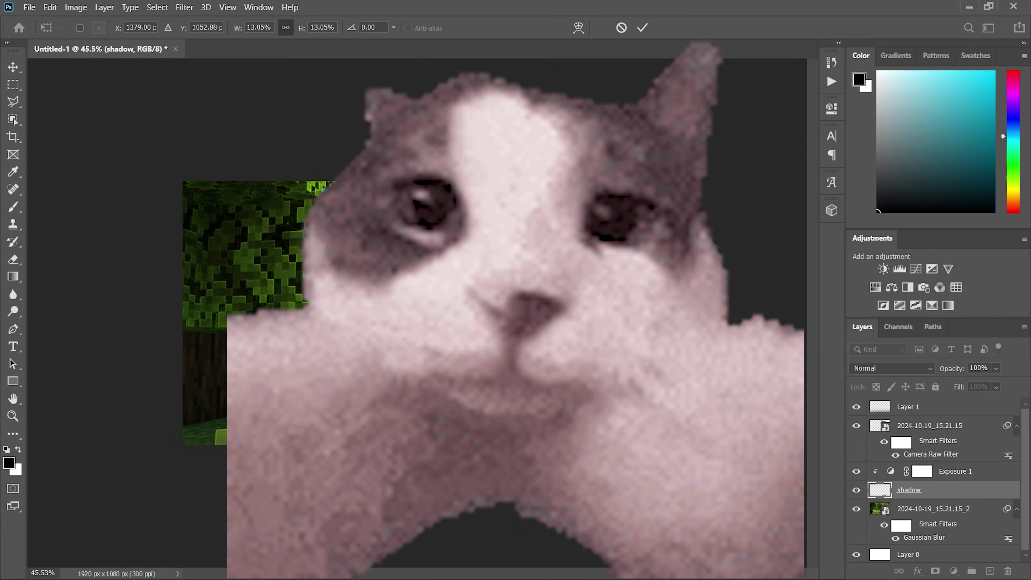
pyautogui.moveTo(909, 490); pyautogui.dragTo(909, 467)
pyautogui.click(996, 368)
pyautogui.moveTo(997, 384); pyautogui.dragTo(985, 384)
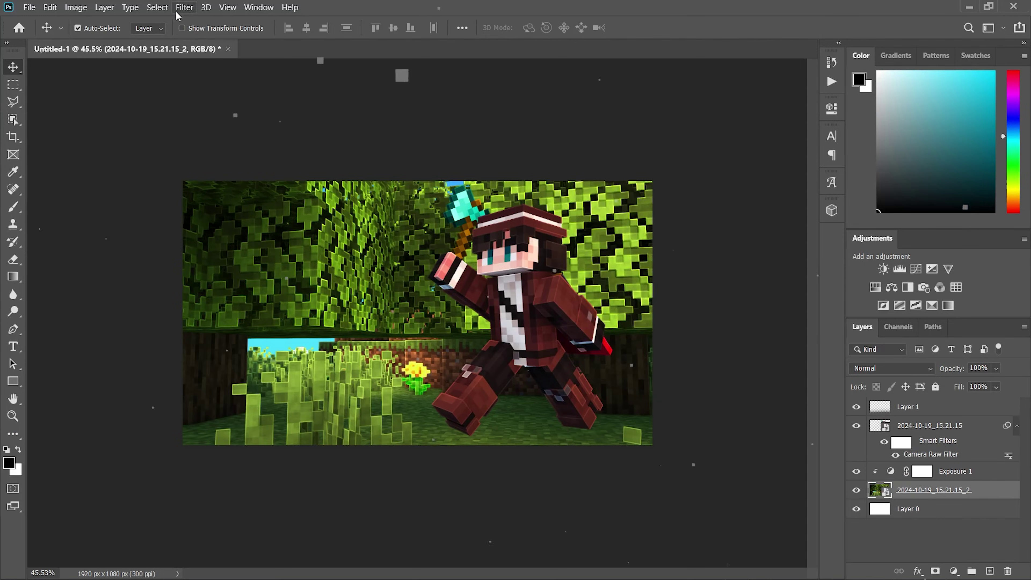
# Apply a Gaussian Blur to the leafy background layer
pyautogui.click(177, 12)
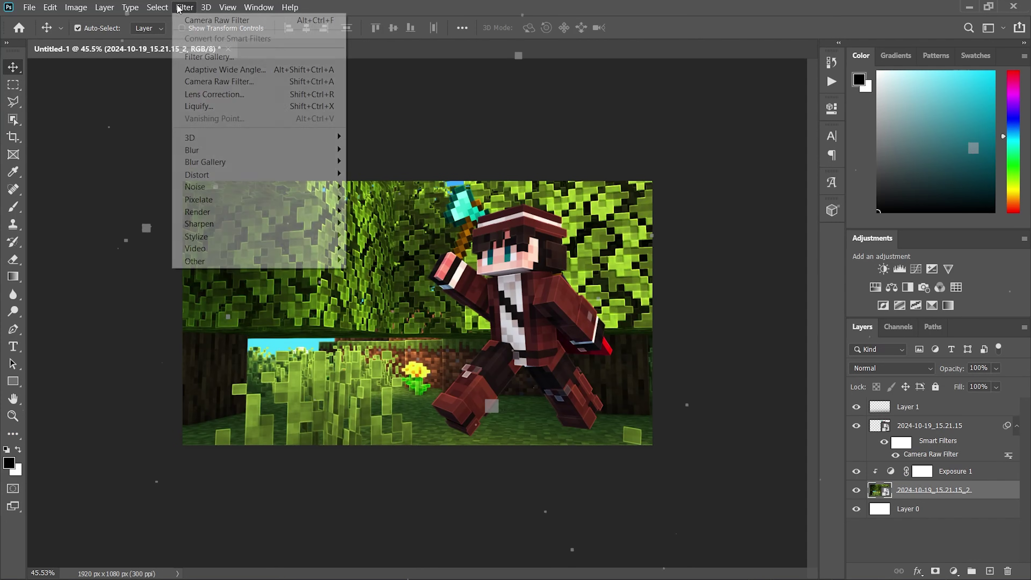
pyautogui.moveTo(333, 150)
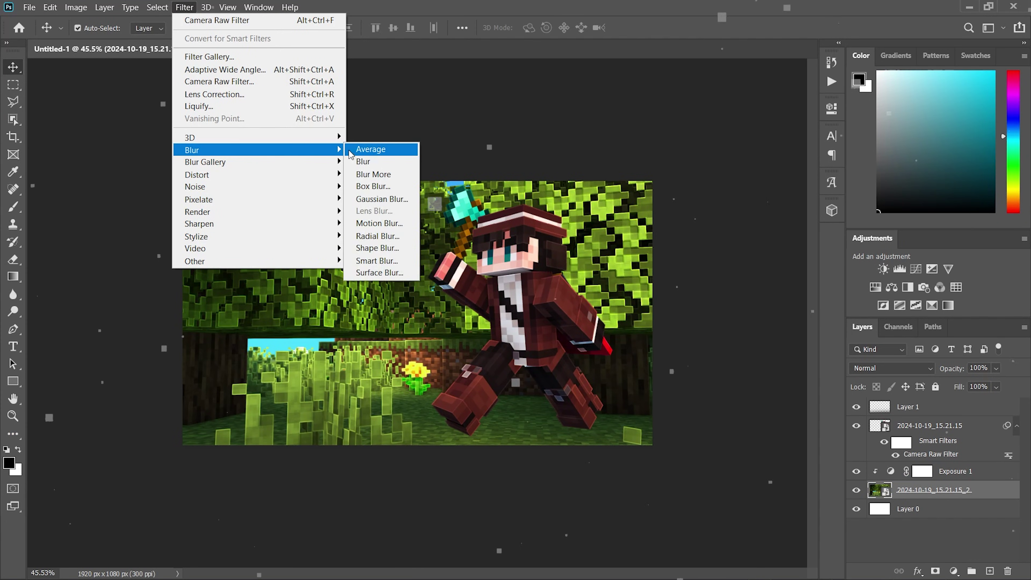
pyautogui.click(371, 200)
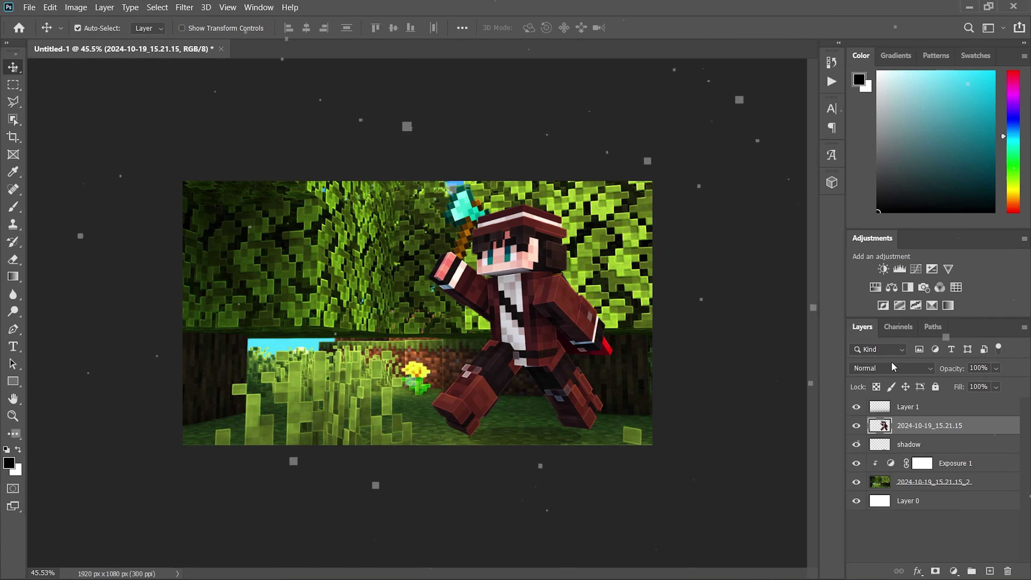
# Give the character a Drop Shadow and an Inner Glow in colour 004f04
pyautogui.doubleClick(888, 427)
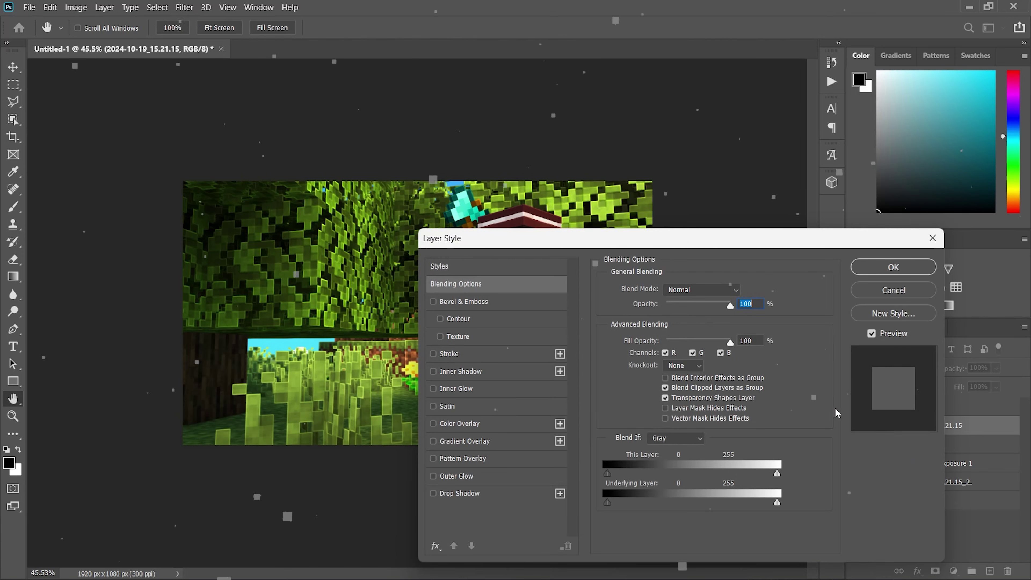
pyautogui.moveTo(556, 243); pyautogui.dragTo(683, 194)
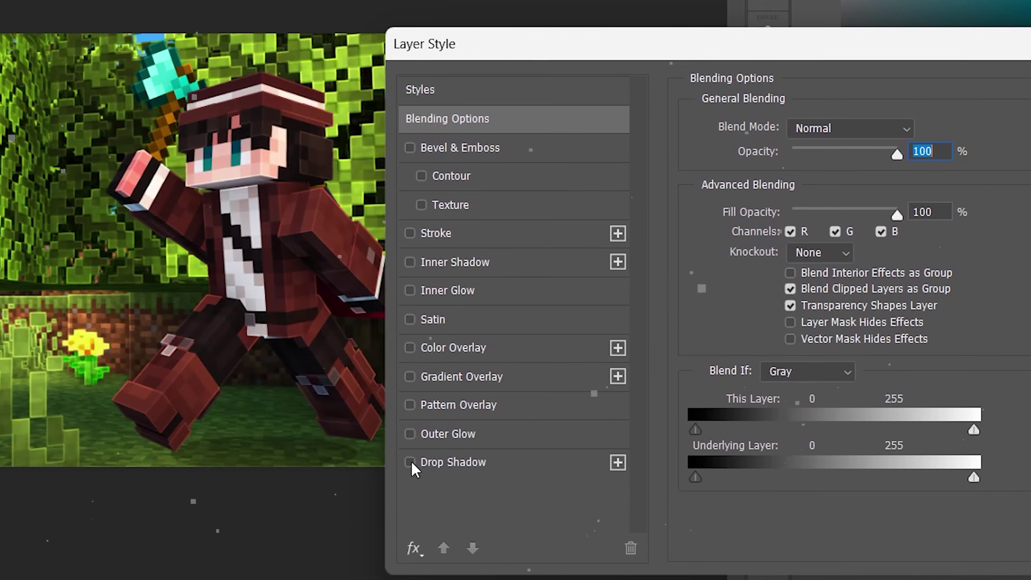
pyautogui.click(408, 462)
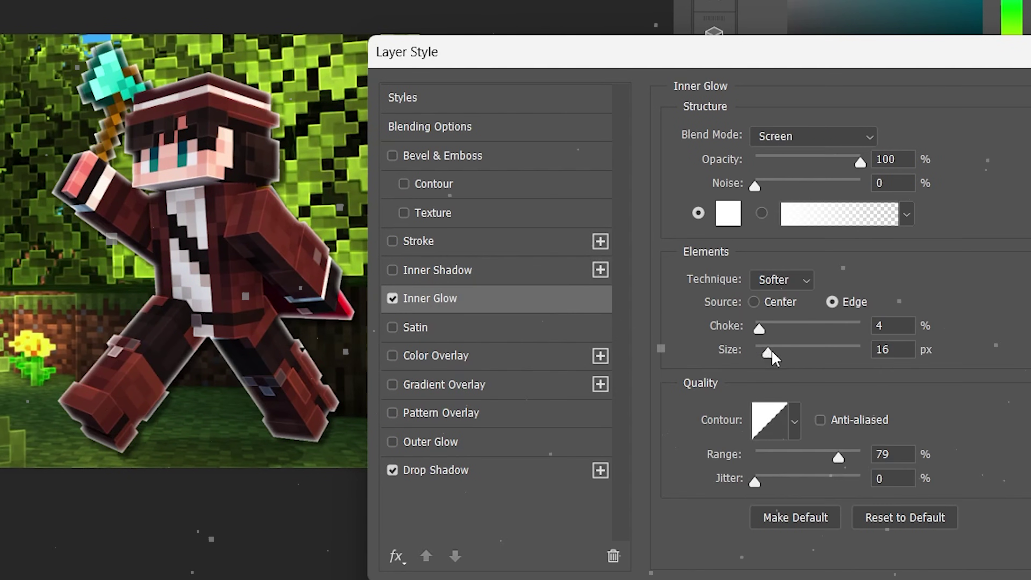
pyautogui.click(735, 209)
pyautogui.write('004f04')
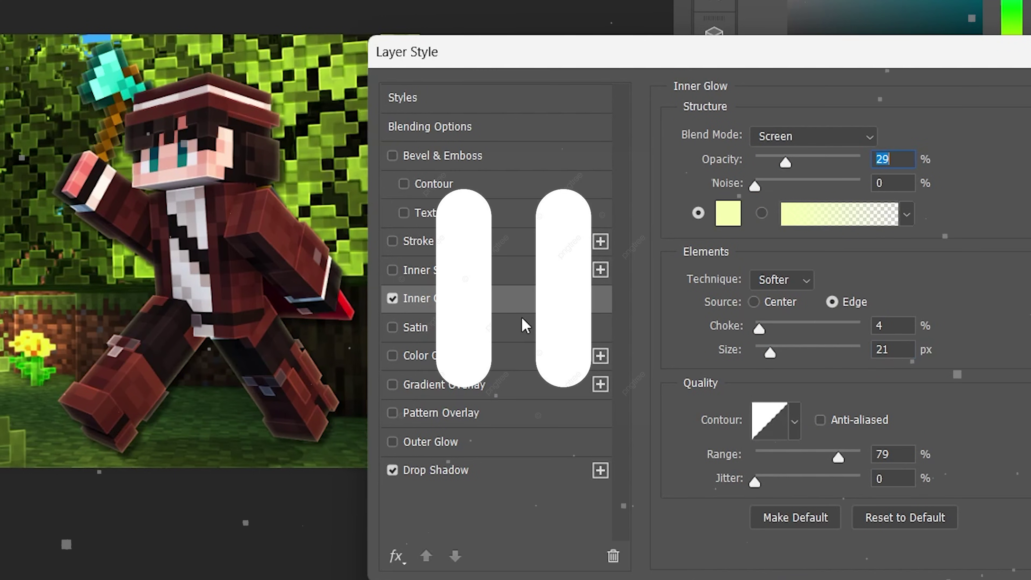
# Add Bevel & Emboss and an enlarged dark green Outer Glow in colour 186500
pyautogui.click(433, 158)
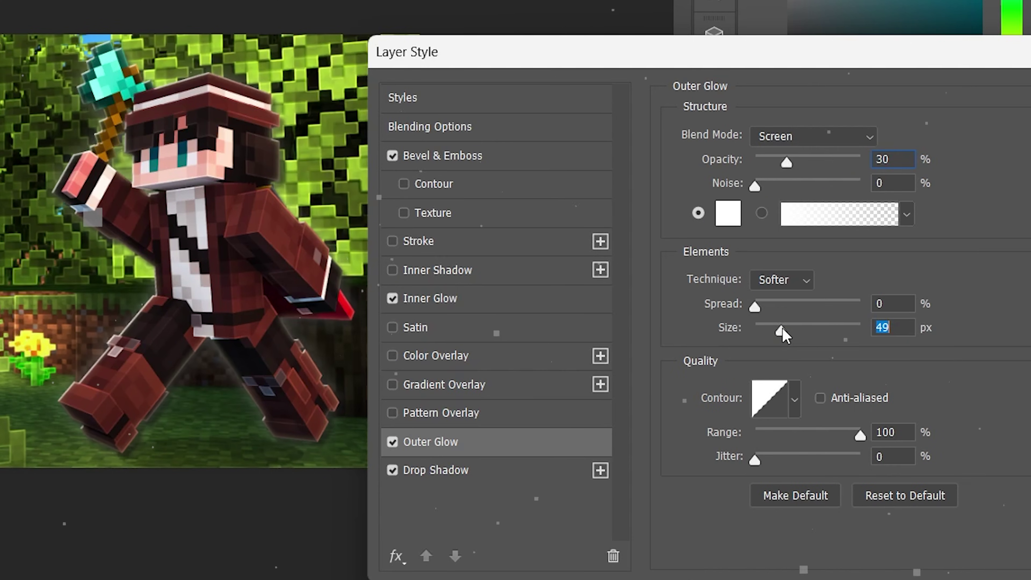
pyautogui.moveTo(780, 331); pyautogui.dragTo(803, 331)
pyautogui.click(727, 213)
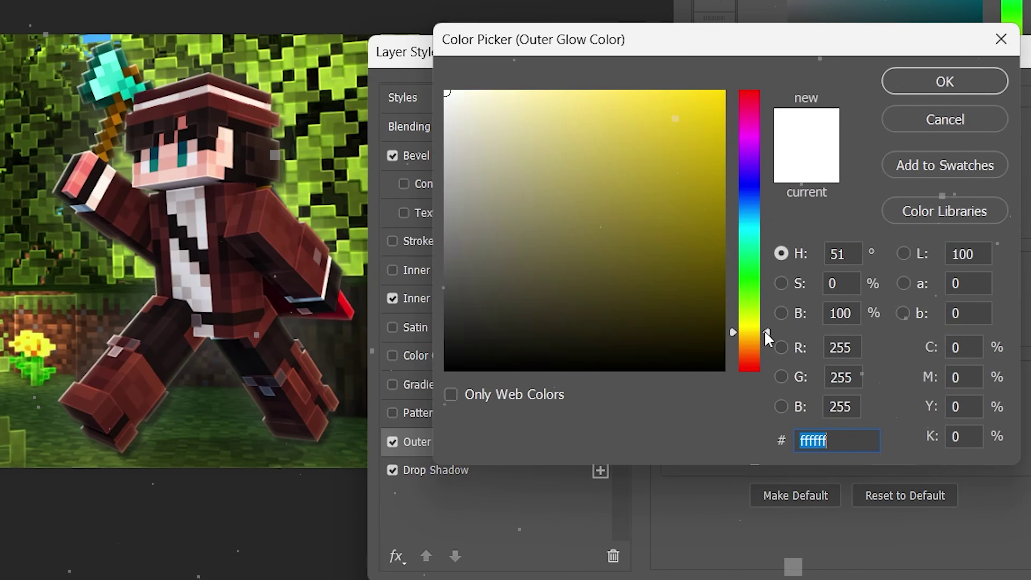
pyautogui.click(749, 341)
pyautogui.click(725, 243)
pyautogui.click(565, 91)
pyautogui.click(933, 82)
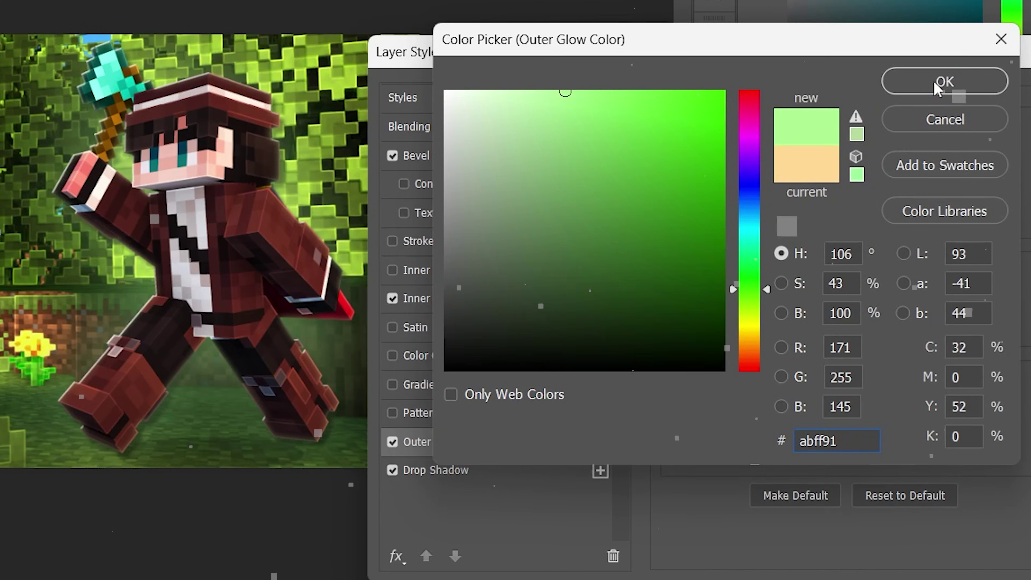
pyautogui.write('186500')
pyautogui.press('Return')
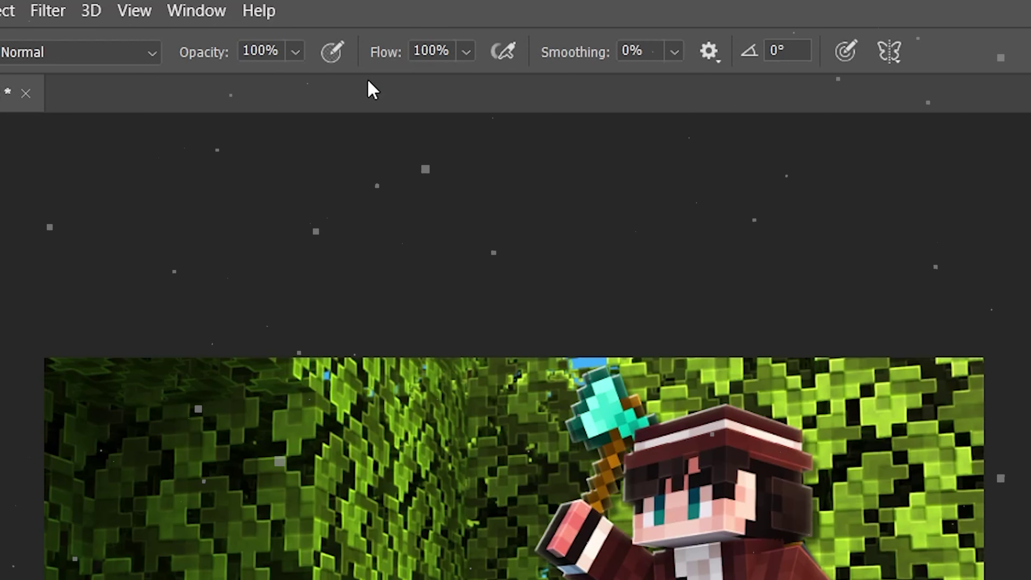
# Set the brush to 77% opacity and 30% flow, sized about 854 px
pyautogui.click(295, 51)
pyautogui.click(293, 83)
pyautogui.moveTo(294, 85); pyautogui.dragTo(297, 85)
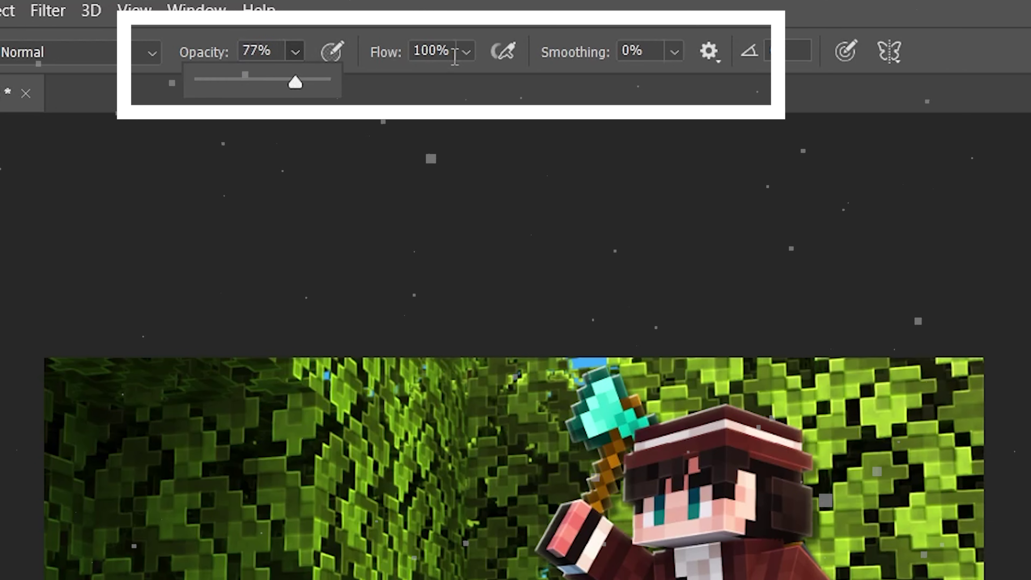
pyautogui.click(467, 51)
pyautogui.moveTo(499, 81); pyautogui.dragTo(410, 88)
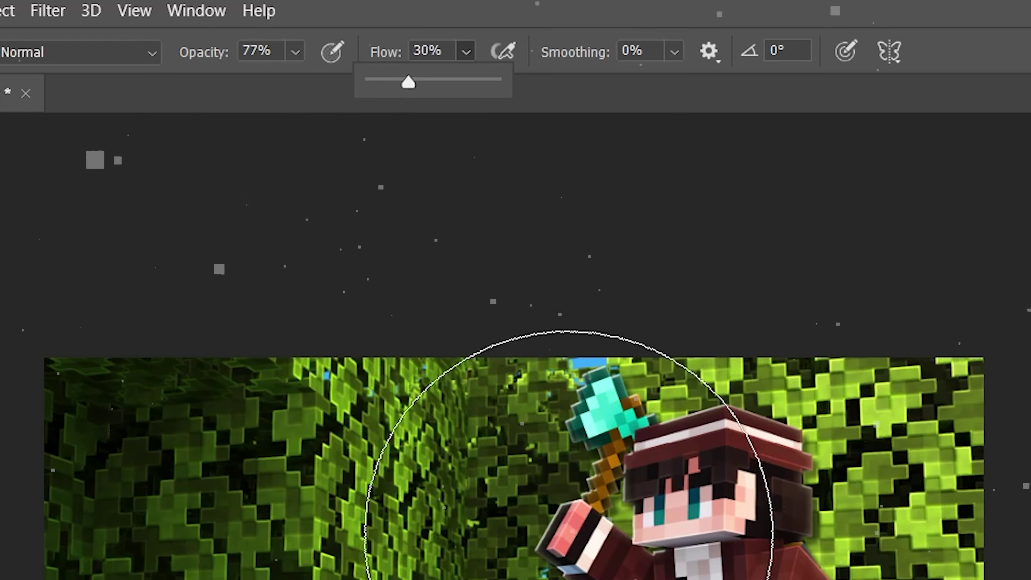
pyautogui.click(645, 578)
pyautogui.moveTo(646, 579)
pyautogui.mouseDown()
pyautogui.moveTo(627, 579)
pyautogui.moveTo(644, 437)
pyautogui.mouseUp()
pyautogui.hotkey('ctrl', 'z')
pyautogui.moveTo(704, 523); pyautogui.dragTo(649, 524)
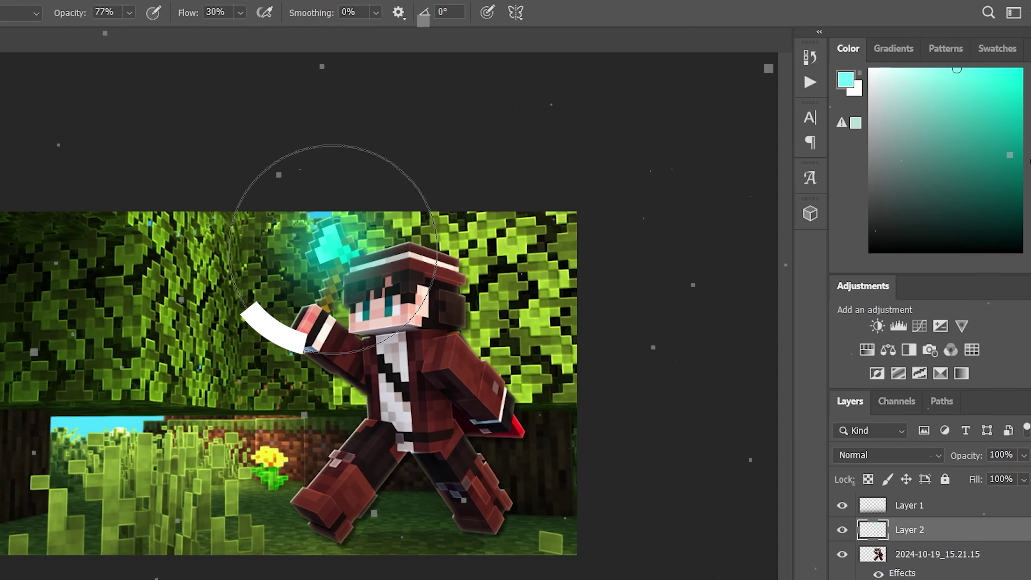
# Set Layer 2's glow to 85% opacity and Linear Light blend mode
pyautogui.click(1024, 455)
pyautogui.moveTo(1018, 474); pyautogui.dragTo(1028, 477)
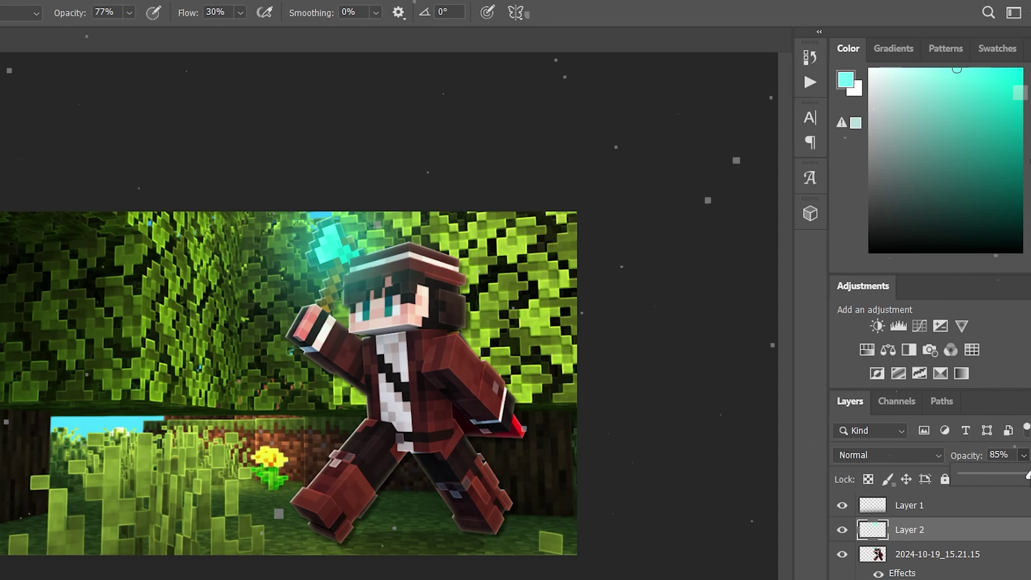
pyautogui.click(899, 455)
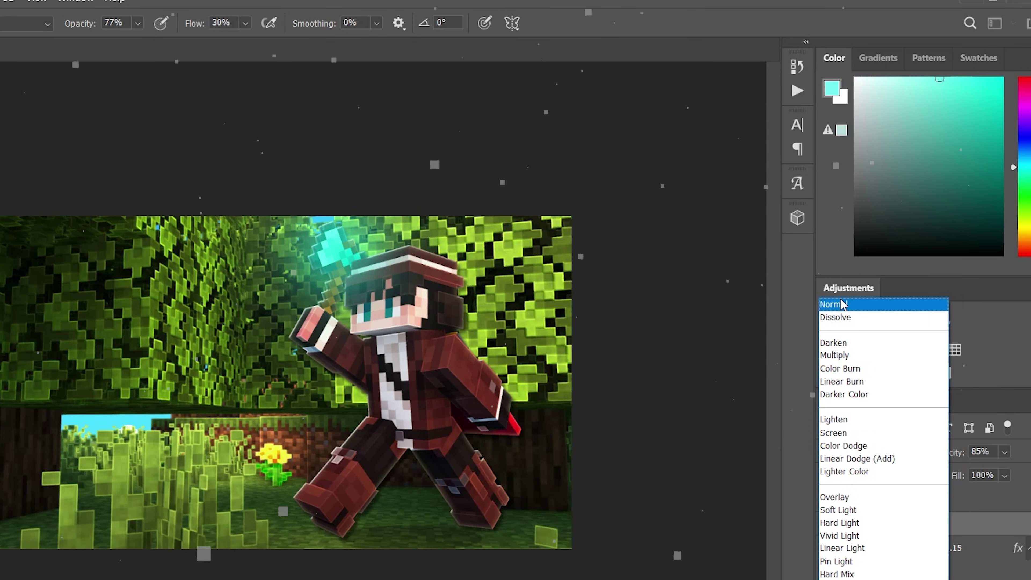
pyautogui.click(843, 548)
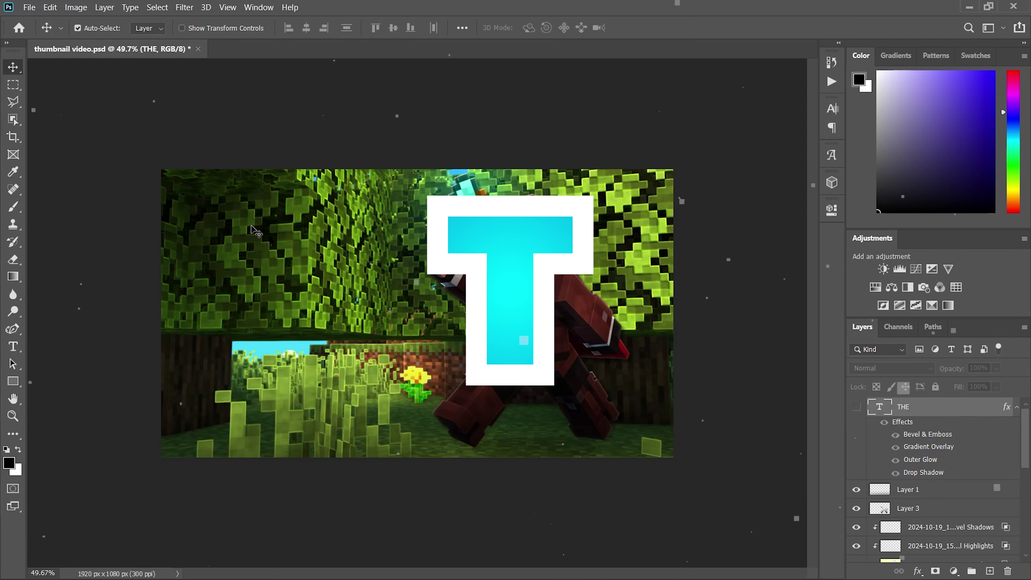
# Type the word THE on the canvas in white Montserrat Black
pyautogui.press('t')
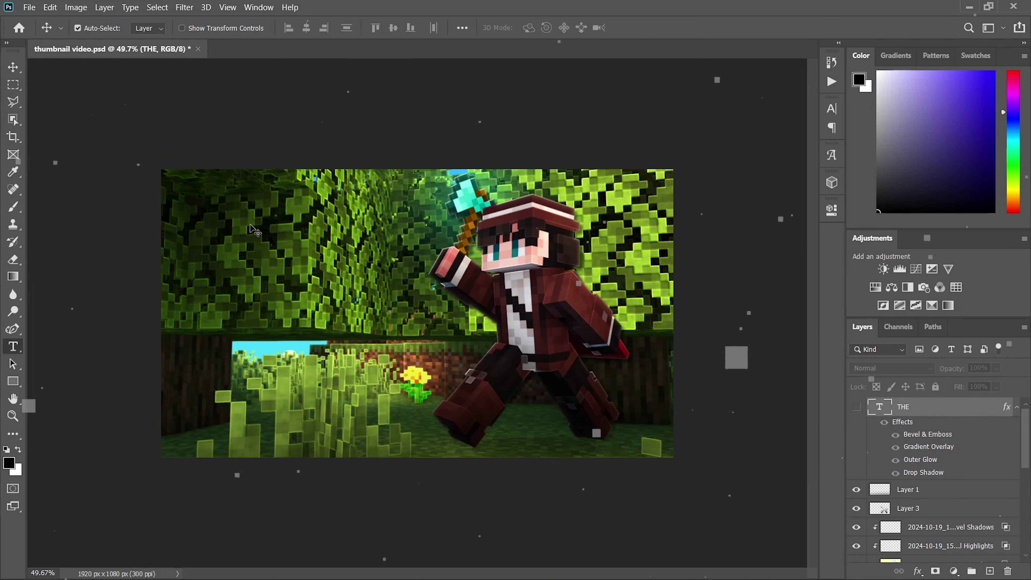
pyautogui.click(194, 28)
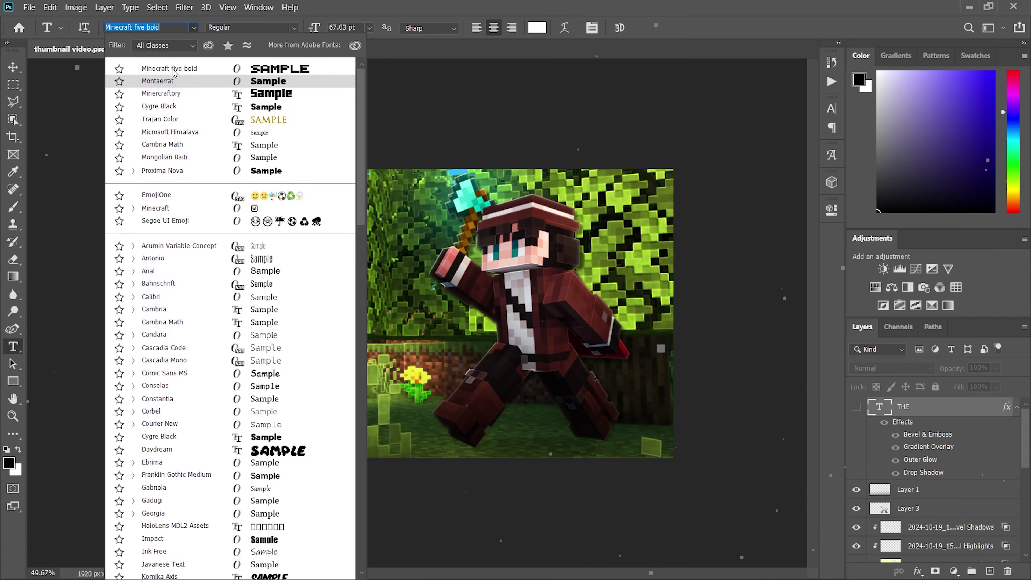
pyautogui.click(158, 81)
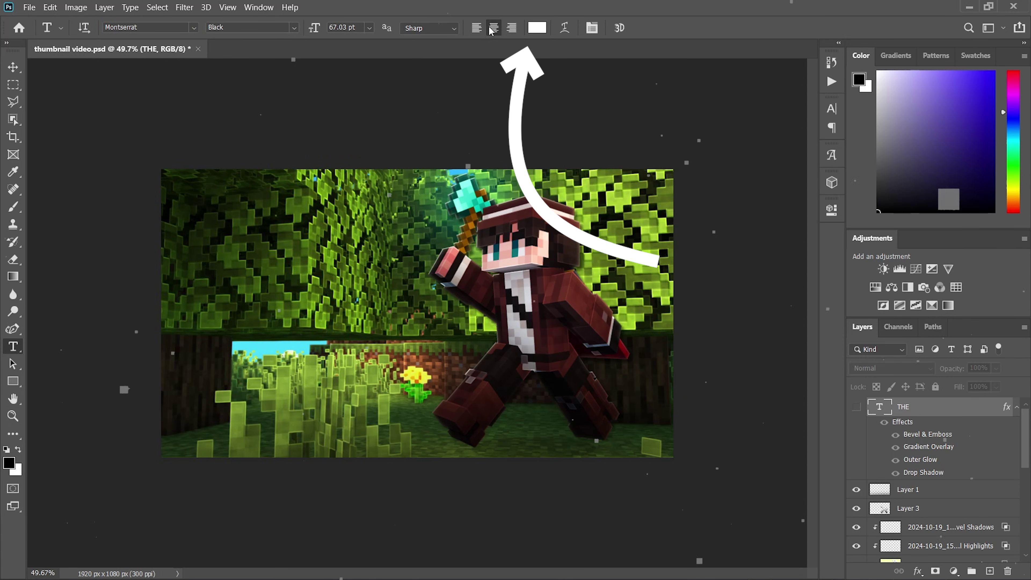
pyautogui.click(533, 29)
pyautogui.click(972, 210)
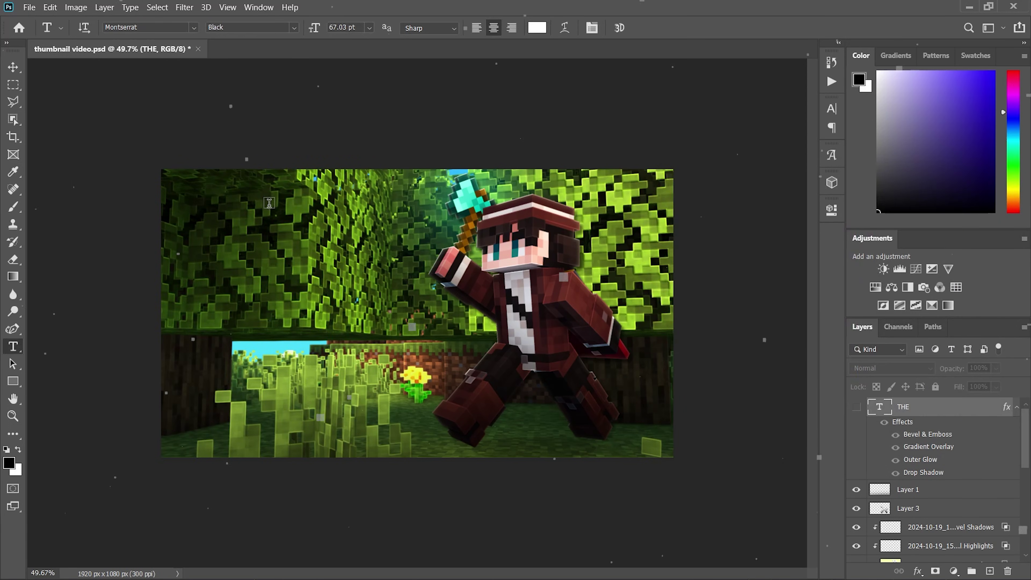
pyautogui.click(271, 224)
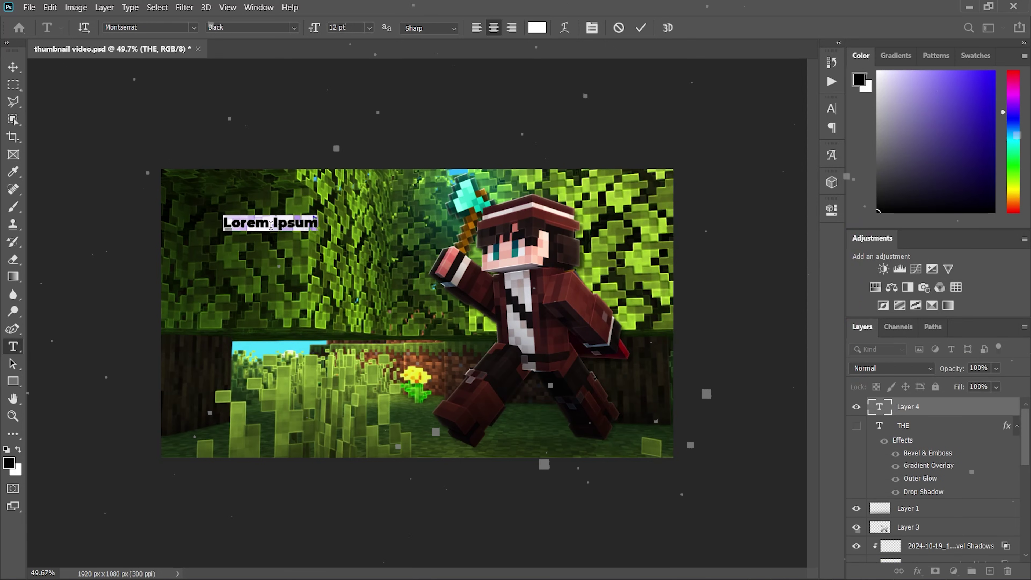
pyautogui.click(641, 28)
# Scale THE up about sevenfold and move it toward the top-left of the thumbnail
pyautogui.hotkey('ctrl', 't')
pyautogui.moveTo(284, 231); pyautogui.dragTo(454, 320)
pyautogui.moveTo(375, 278); pyautogui.dragTo(308, 242)
# Give THE a yellow-to-orange gradient overlay plus Bevel & Emboss and Outer Glow effects
pyautogui.press('Return')
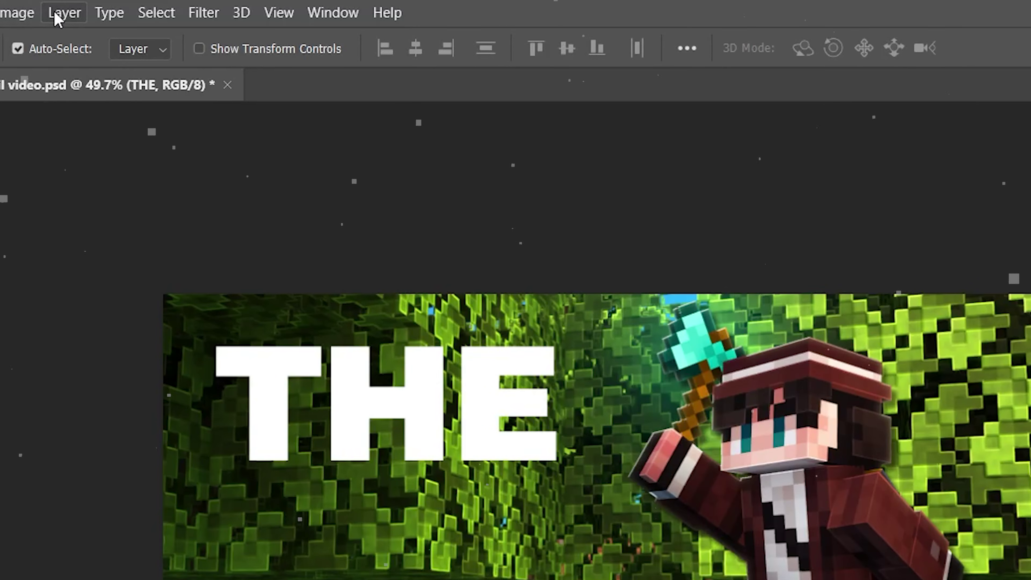
pyautogui.click(56, 16)
pyautogui.moveTo(259, 229)
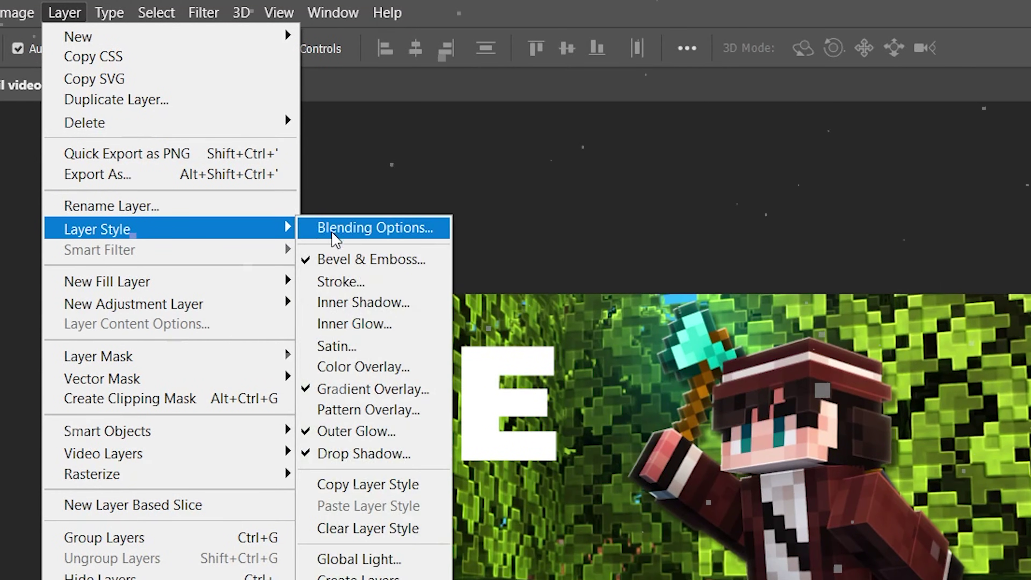
pyautogui.click(357, 454)
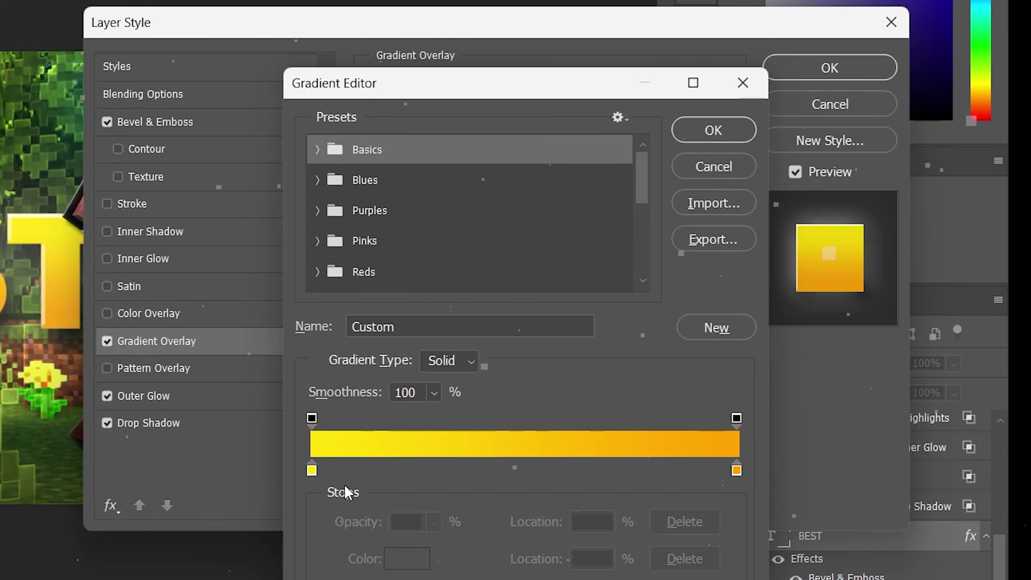
pyautogui.doubleClick(312, 470)
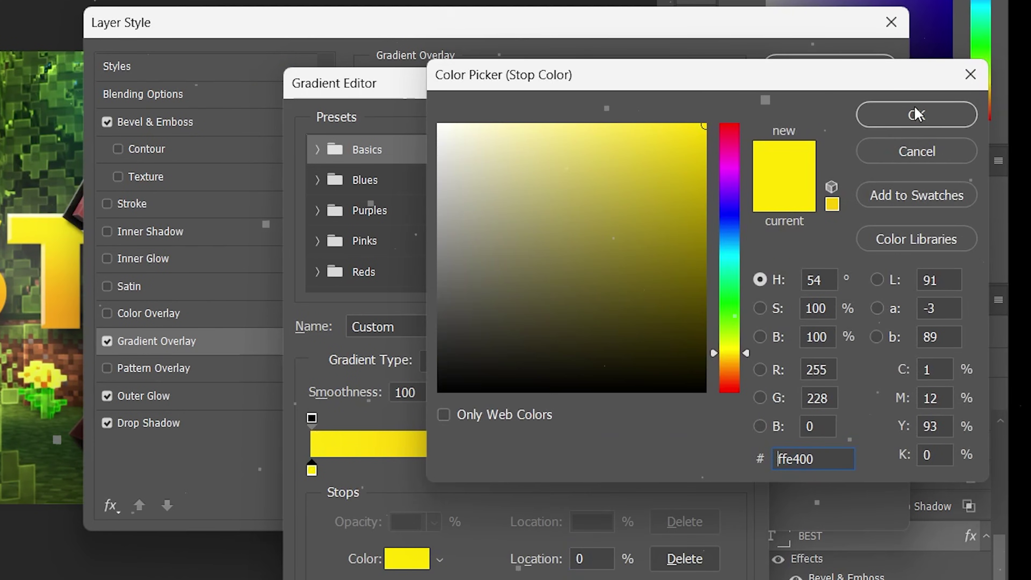
pyautogui.click(905, 114)
pyautogui.doubleClick(734, 470)
pyautogui.moveTo(703, 126); pyautogui.dragTo(706, 144)
pyautogui.click(905, 114)
pyautogui.click(715, 131)
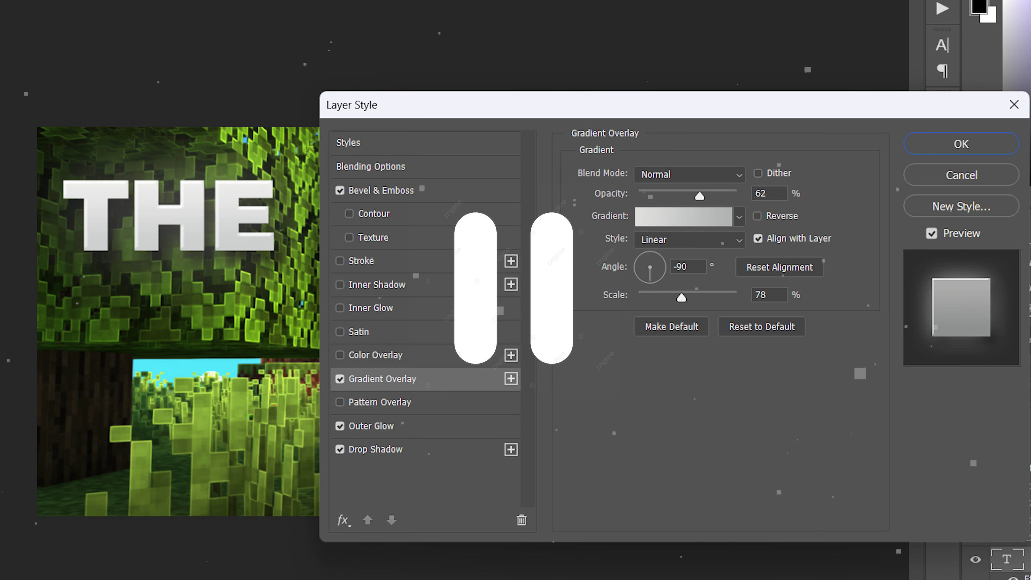
pyautogui.click(382, 190)
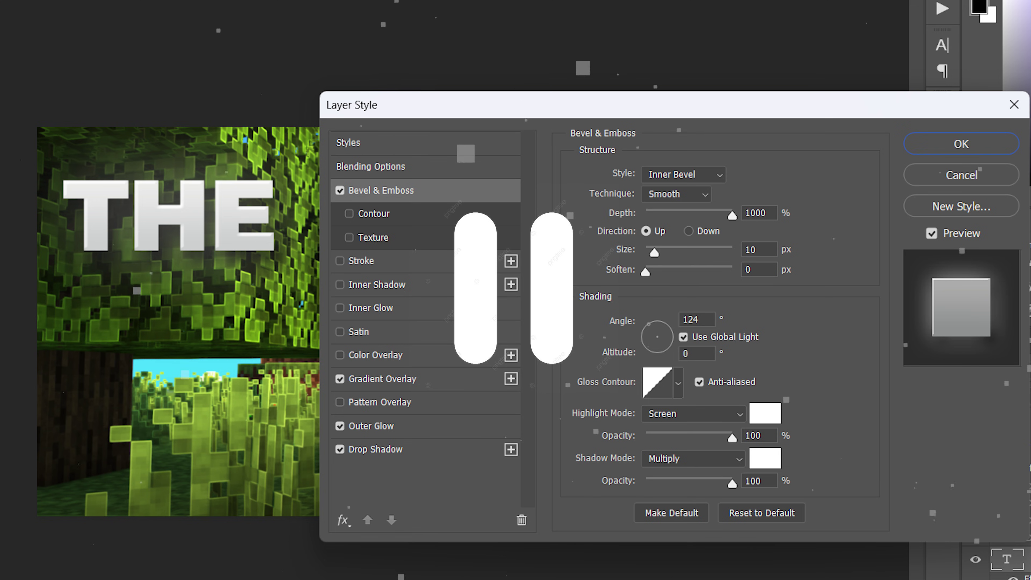
pyautogui.click(371, 426)
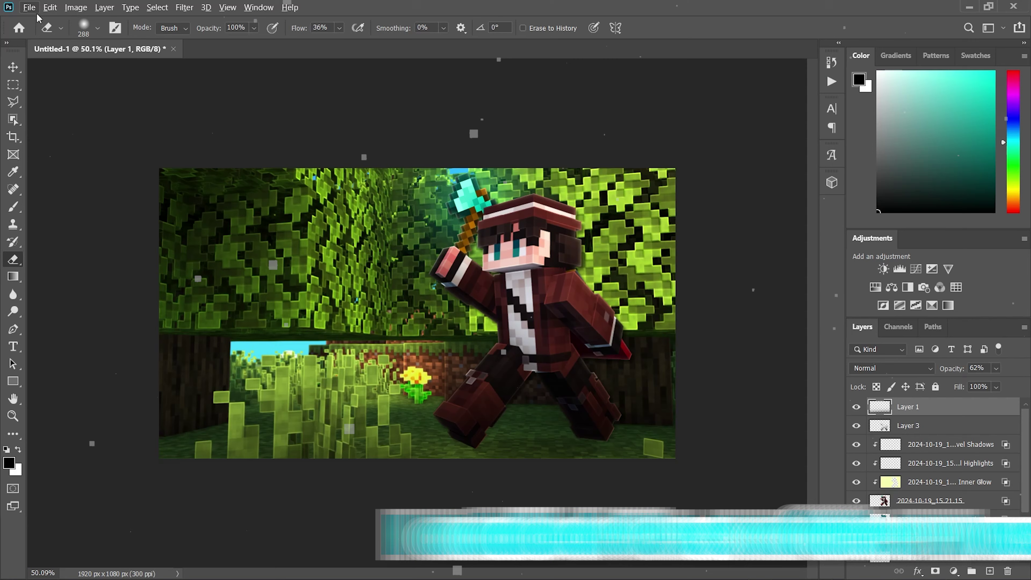
# Save the document as thumbnail video.psd
pyautogui.click(20, 7)
pyautogui.click(45, 163)
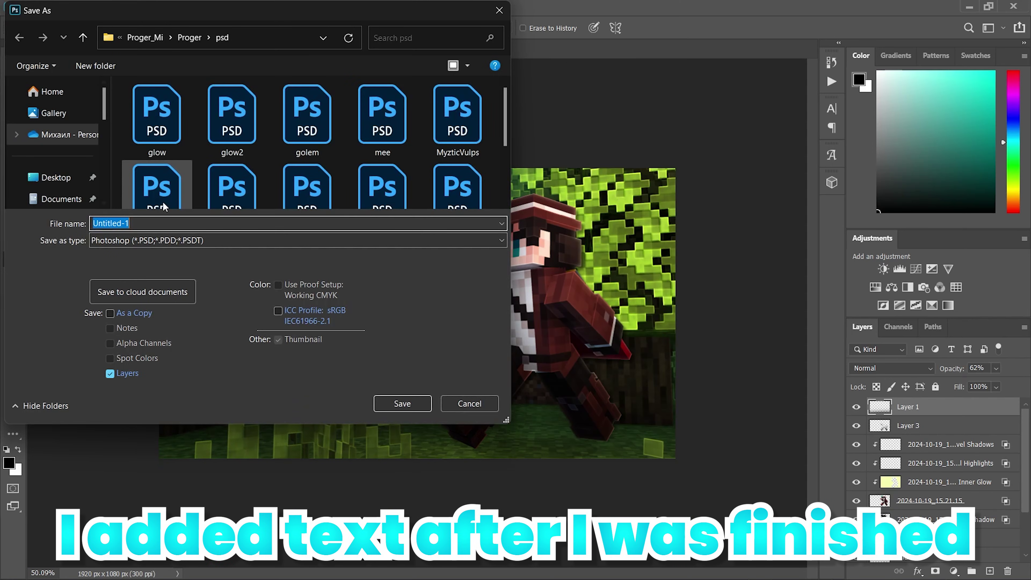
pyautogui.write('thumbnail video')
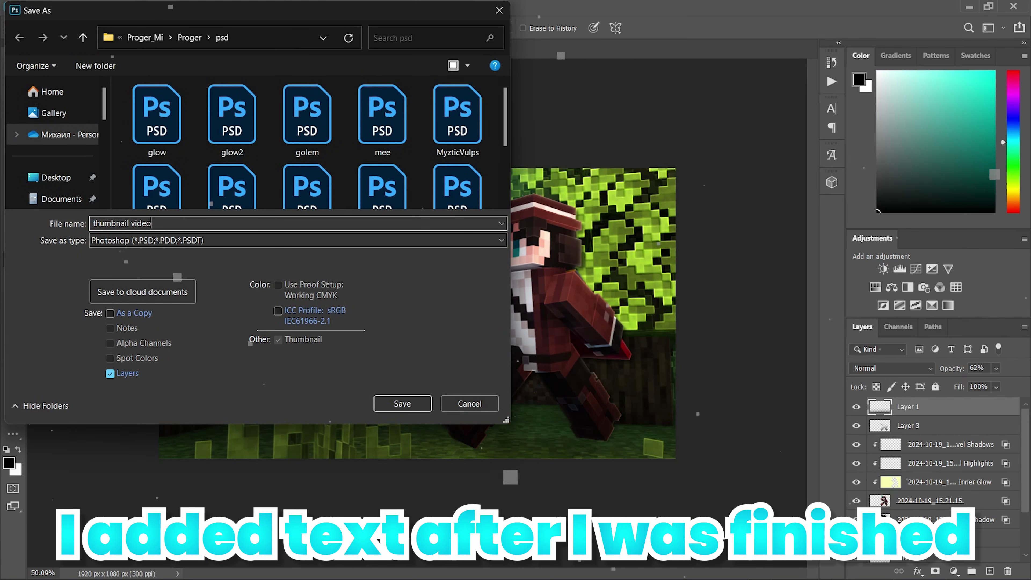
pyautogui.press('Return')
pyautogui.scroll(-2, 915, 544)
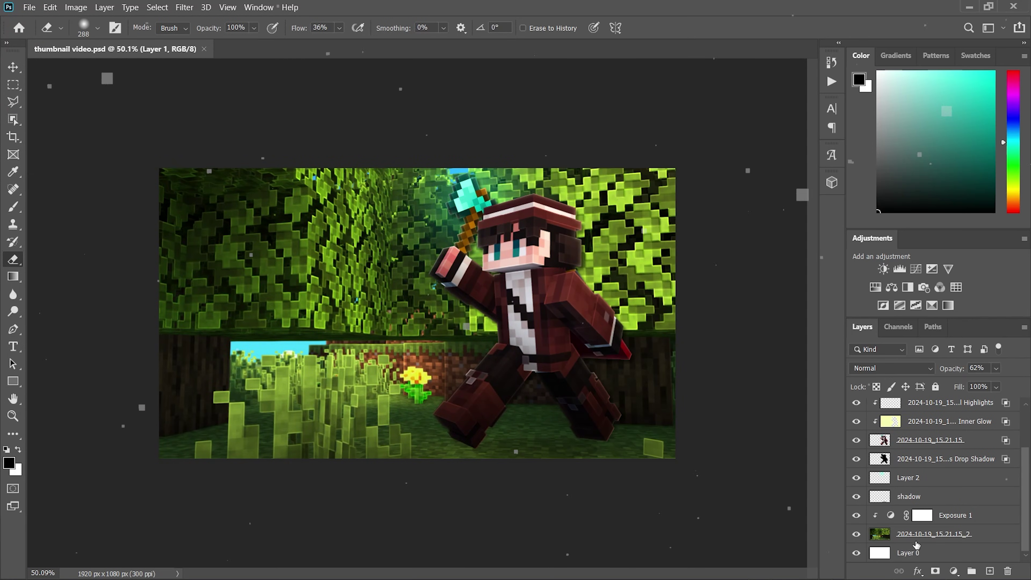
# Convert all the image layers into a single smart object
pyautogui.keyDown('shift'); pyautogui.click(914, 544); pyautogui.keyUp('shift')
pyautogui.scroll(2, 915, 488)
pyautogui.rightClick(909, 463)
pyautogui.click(771, 200)
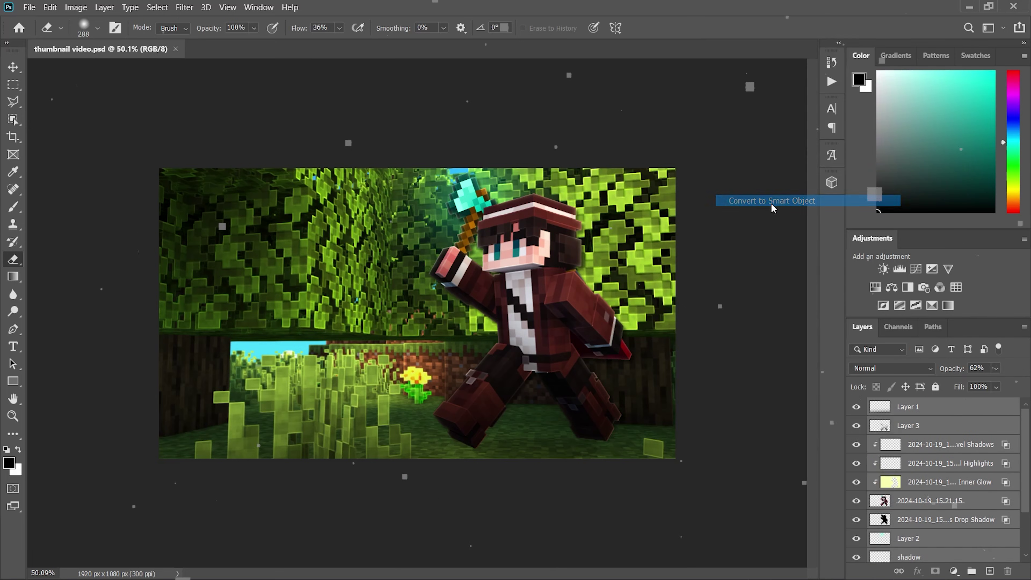
# Grade the smart object in Camera Raw, adjusting Curve, Color Mixer saturation and Detail settings
pyautogui.hotkey('ctrl', 'shift', 'a')
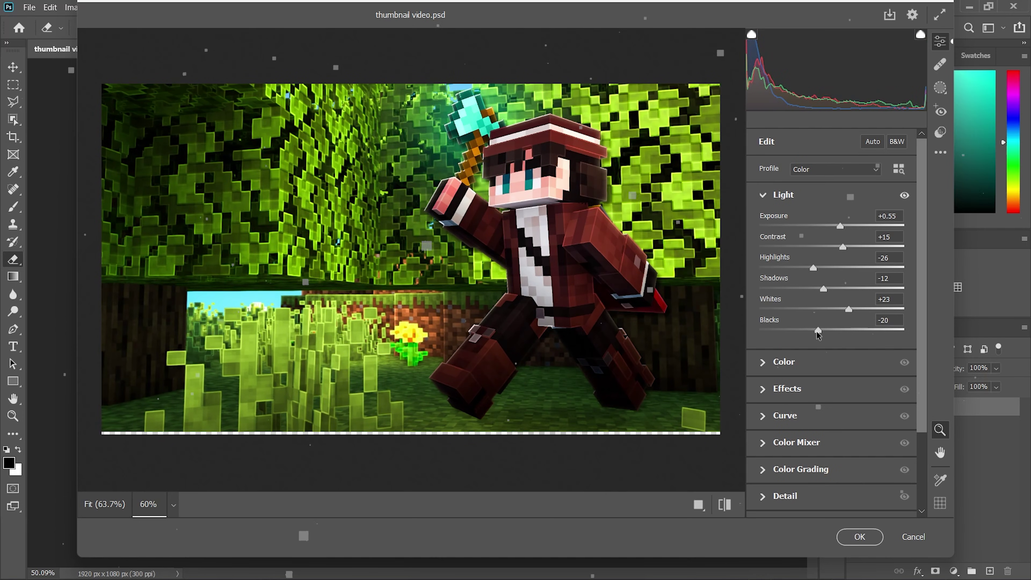
pyautogui.click(828, 362)
pyautogui.click(828, 357)
pyautogui.click(785, 391)
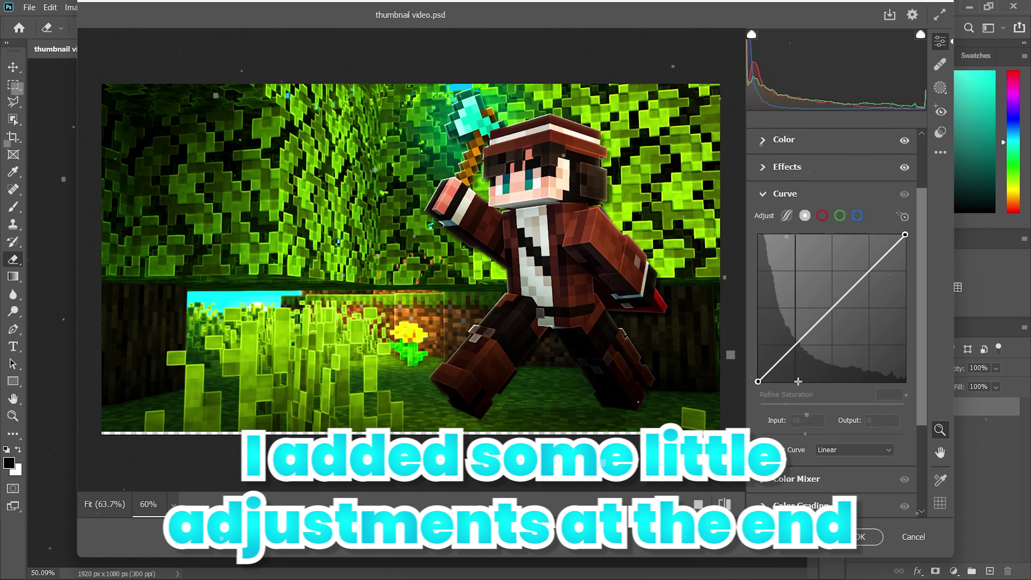
pyautogui.click(796, 467)
pyautogui.click(802, 262)
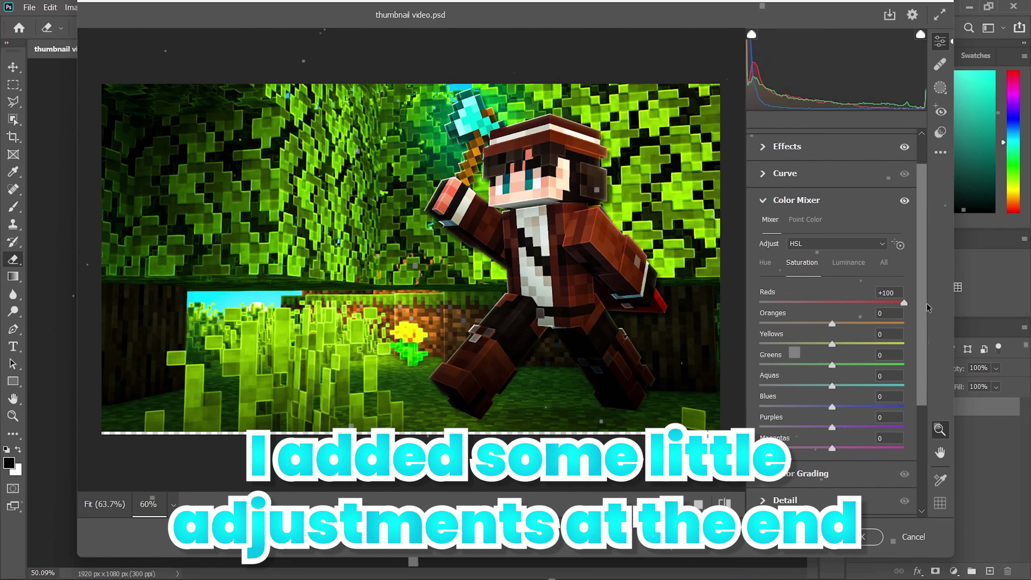
pyautogui.click(785, 500)
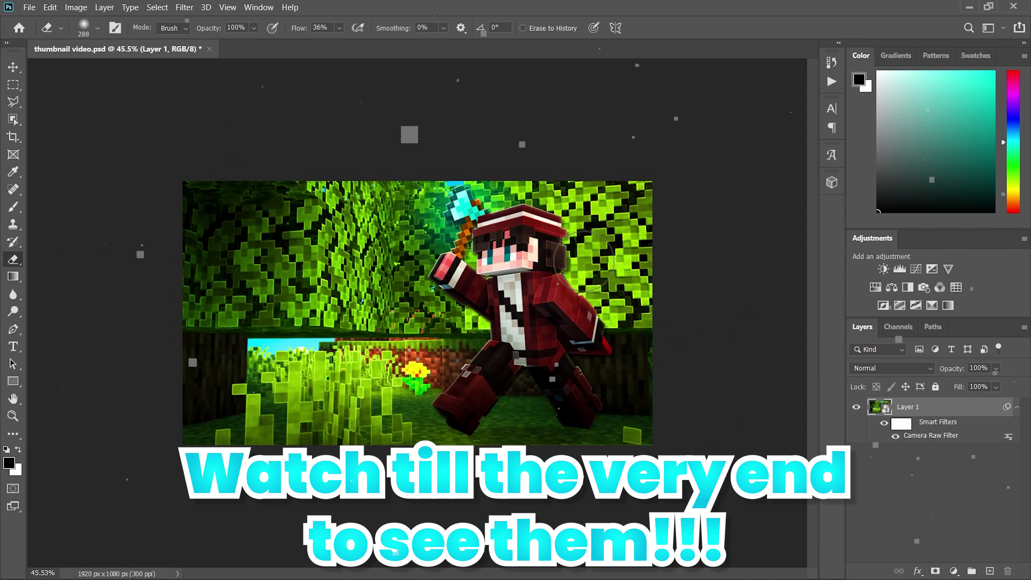
pyautogui.scroll(3, 584, 261)
pyautogui.scroll(-5, 583, 260)
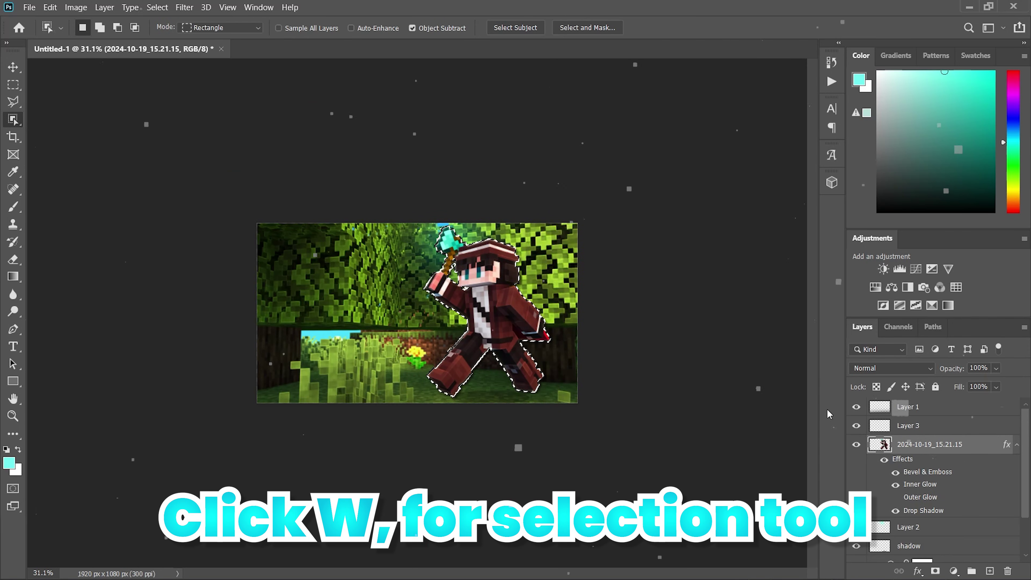
# Paint dark shadows onto the character on Layer 3 with a half-size brush
pyautogui.click(908, 430)
pyautogui.scroll(2, 479, 377)
pyautogui.press('b')
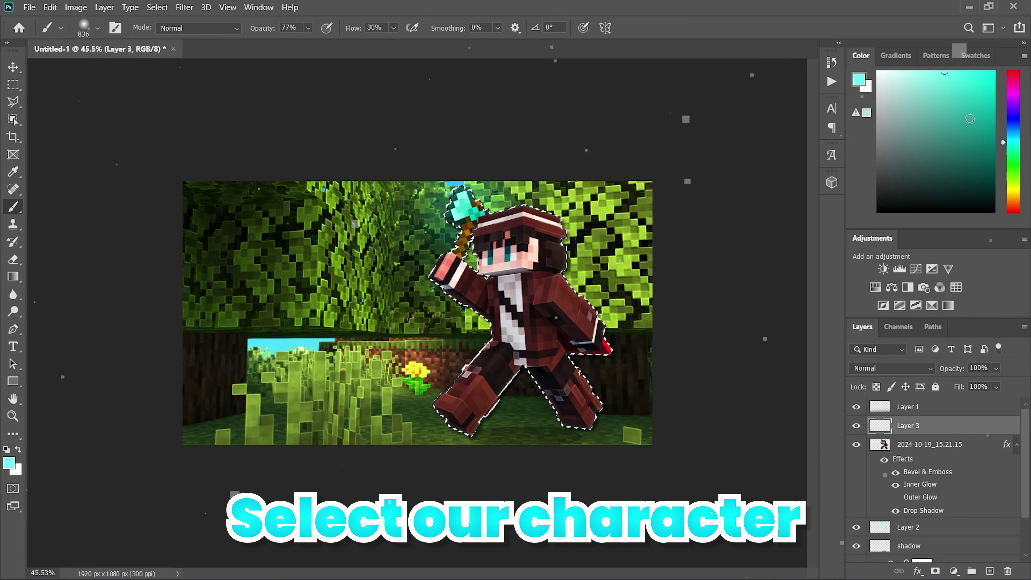
pyautogui.hotkey('ctrl', '-')
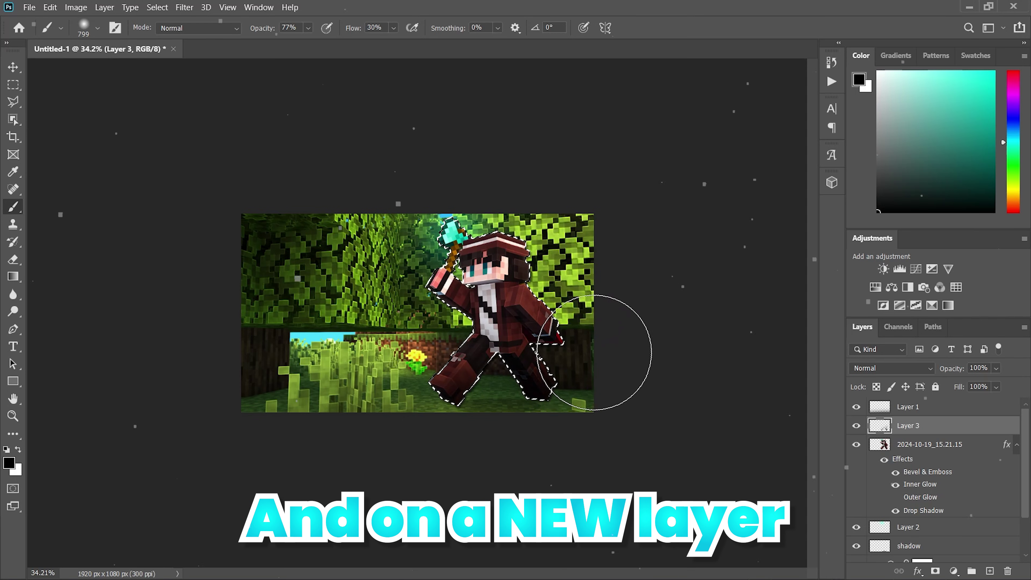
pyautogui.press('[')
pyautogui.press('[')
pyautogui.press('[')
pyautogui.press('[')
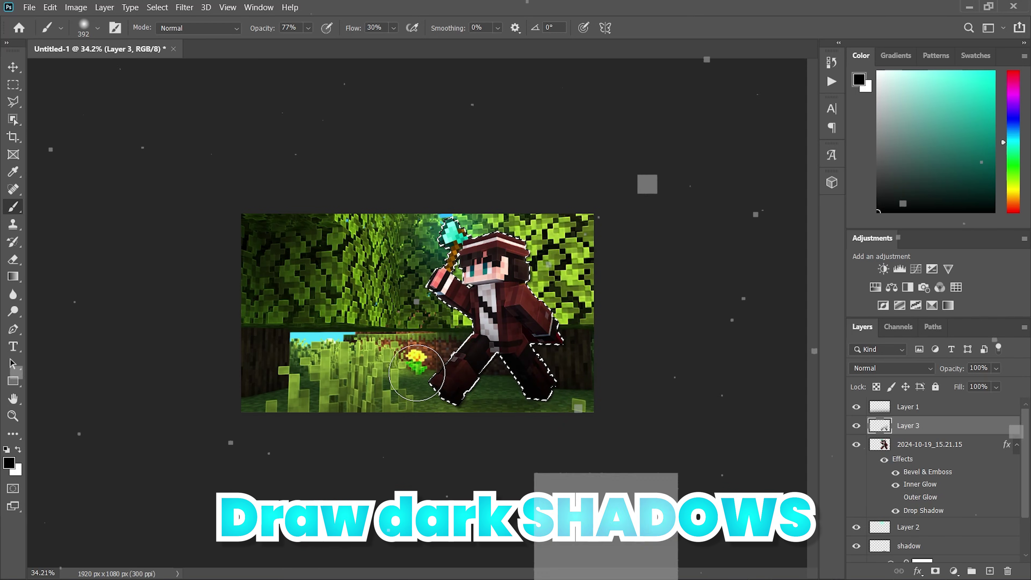
pyautogui.scroll(3, 420, 308)
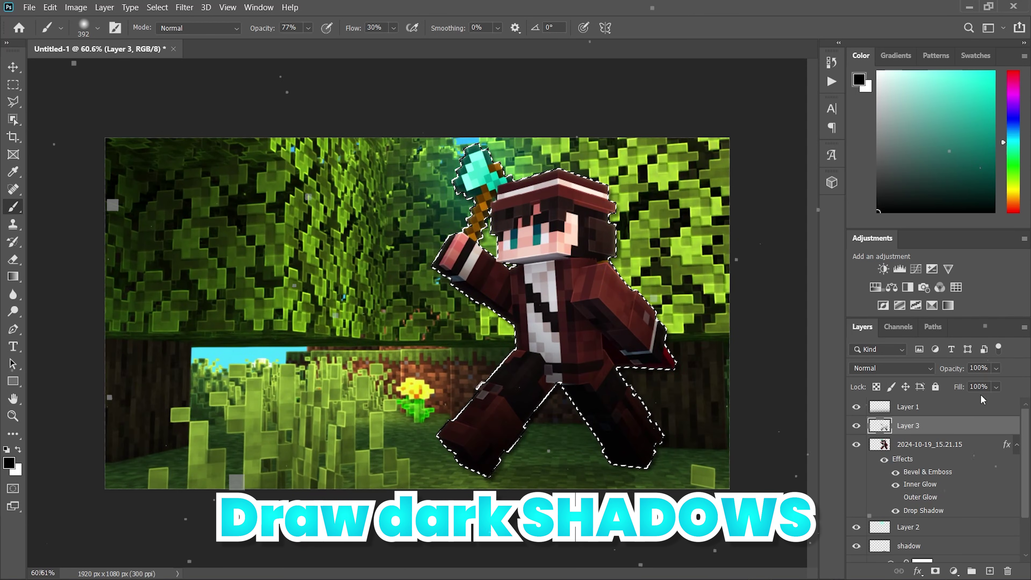
# Lower Layer 3's opacity to 77%
pyautogui.moveTo(995, 386); pyautogui.dragTo(998, 386)
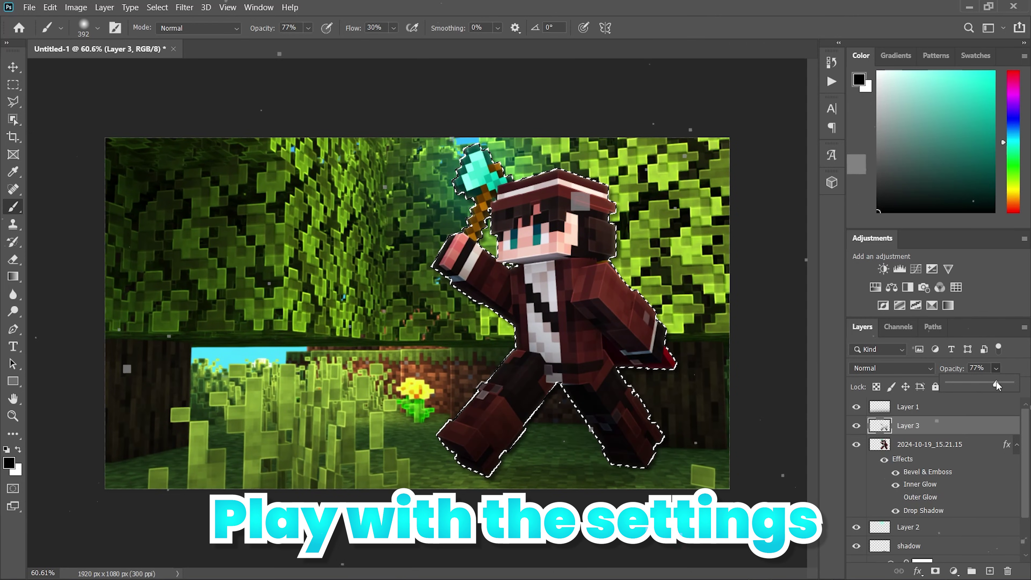
pyautogui.press('l')
pyautogui.scroll(-5, 648, 359)
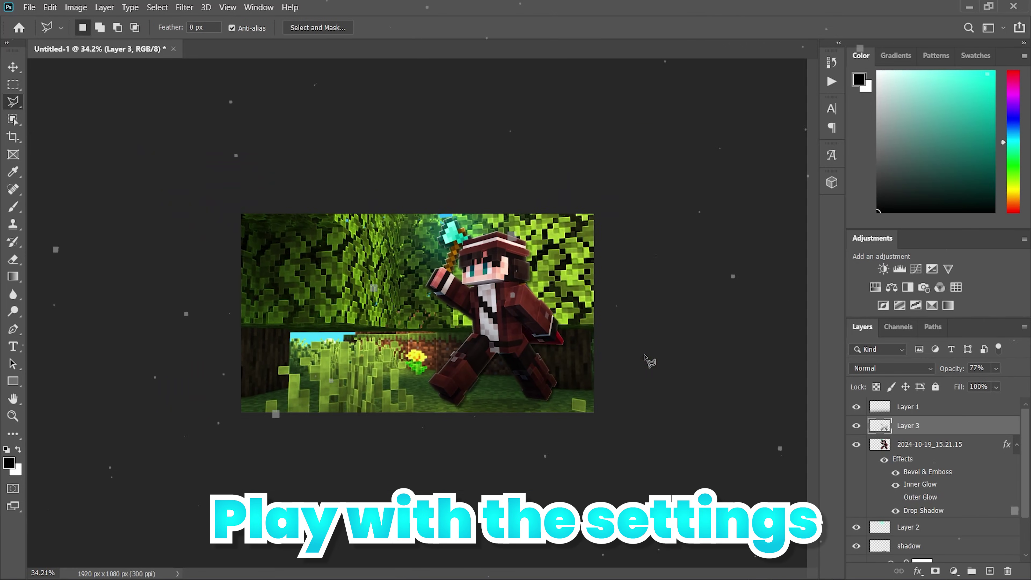
pyautogui.scroll(3, 596, 275)
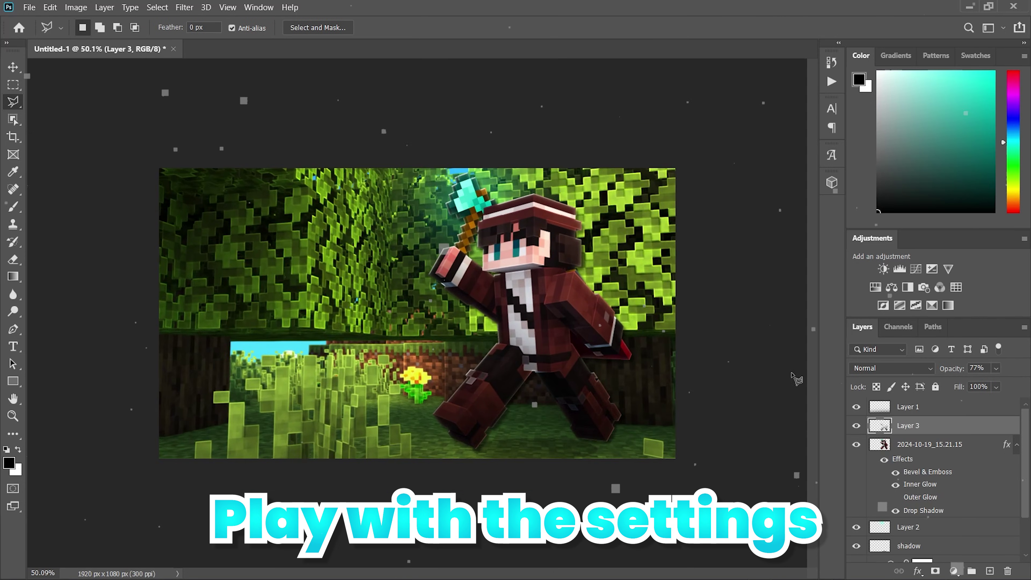